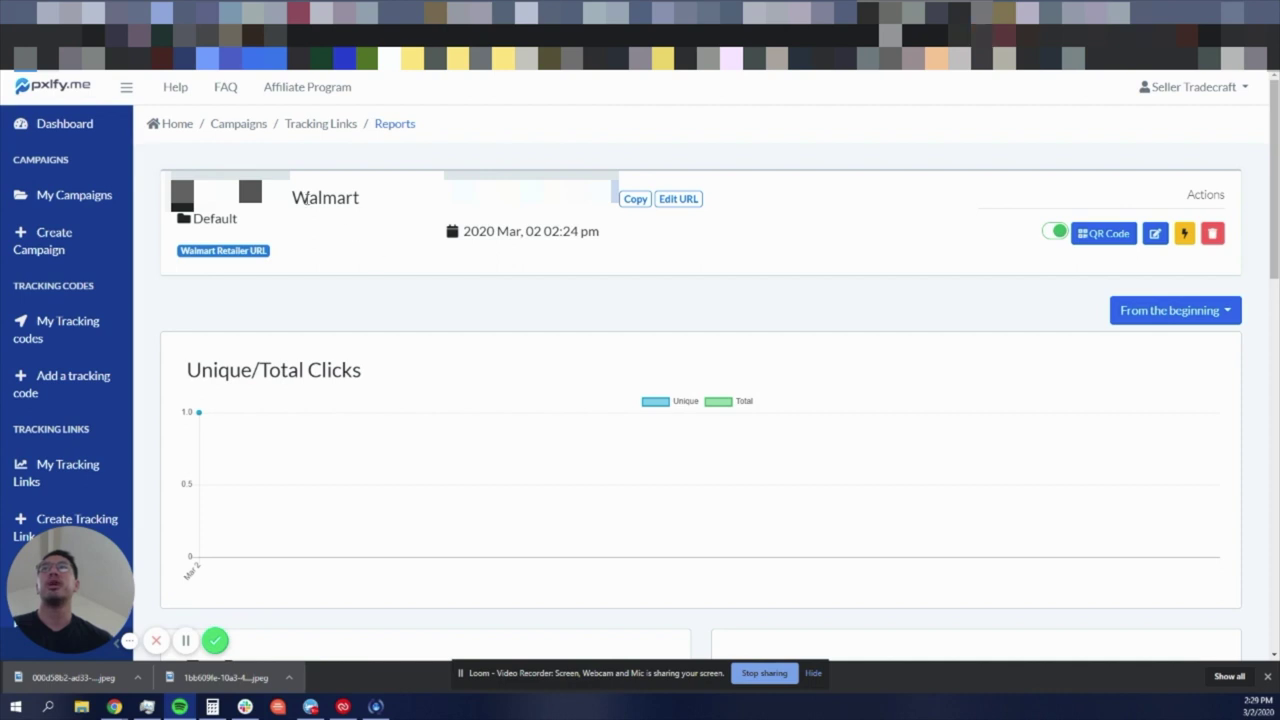
Review the Walmart tracking link's report, including its name, retailer URL type and click chart
{"action": "scroll", "coordinate": [869, 242], "scroll_direction": "down", "scroll_amount": 1}
{"action": "scroll", "coordinate": [834, 283], "scroll_direction": "up", "scroll_amount": 1}
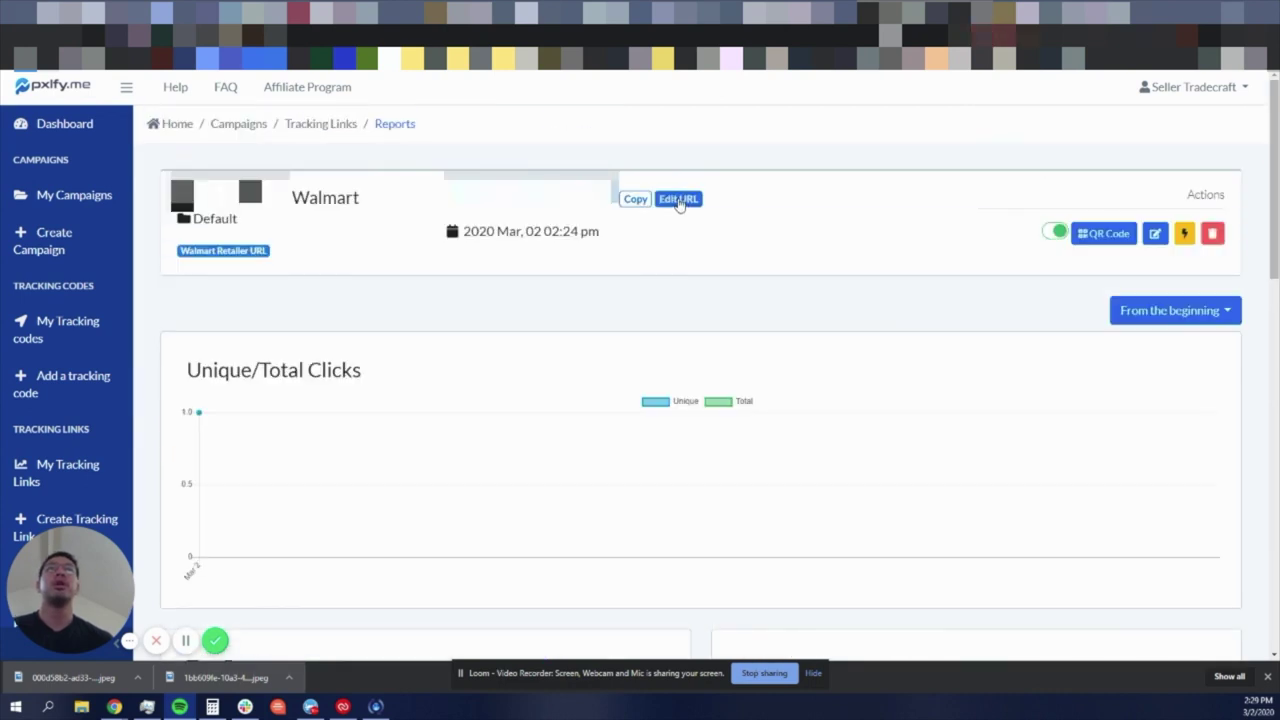
{"action": "left_click_drag", "start_coordinate": [256, 238], "coordinate": [376, 209]}
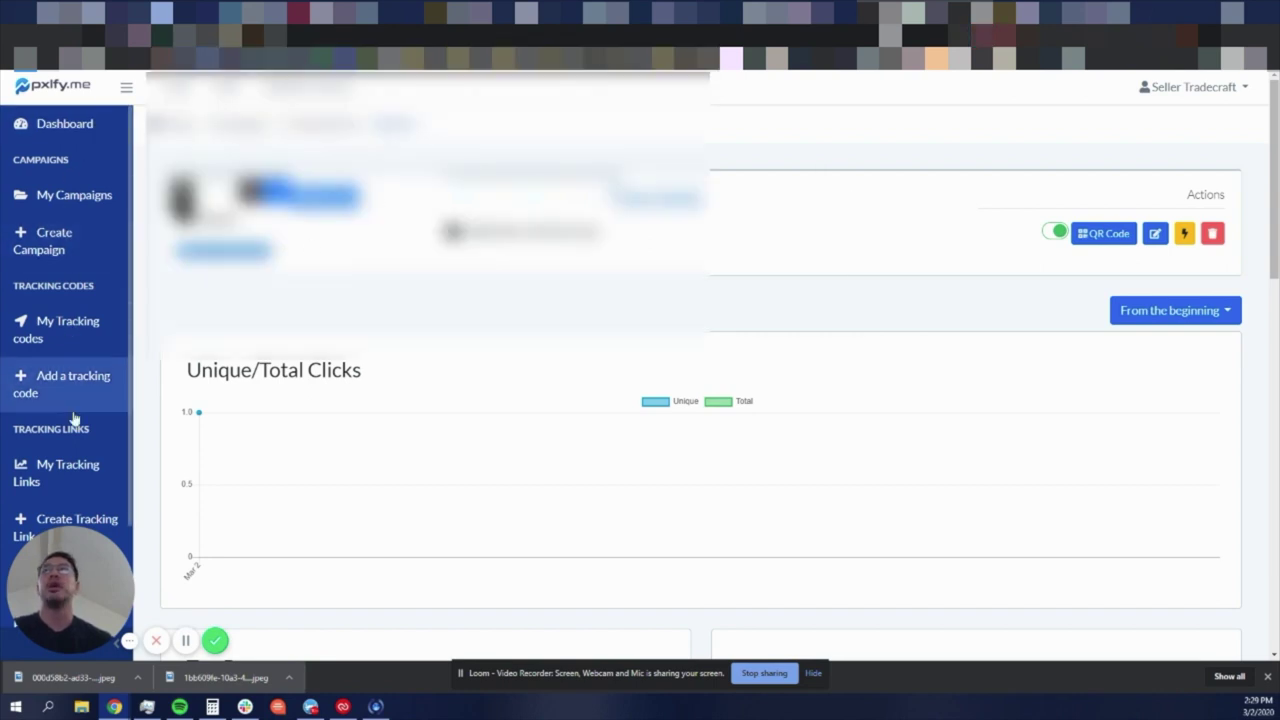
Start creating a new tracking link of the Walmart Retailer URL type and show its configuration form
{"action": "scroll", "coordinate": [95, 460], "scroll_direction": "down", "scroll_amount": 2}
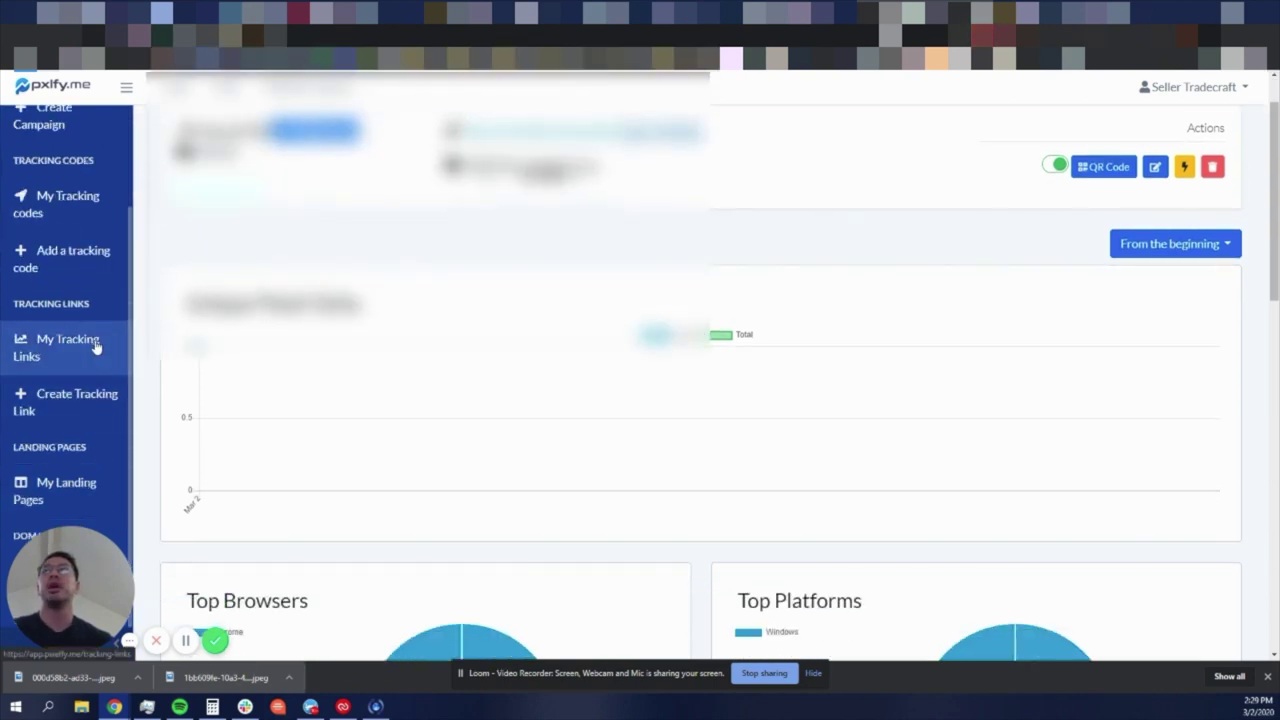
{"action": "left_click", "coordinate": [78, 400]}
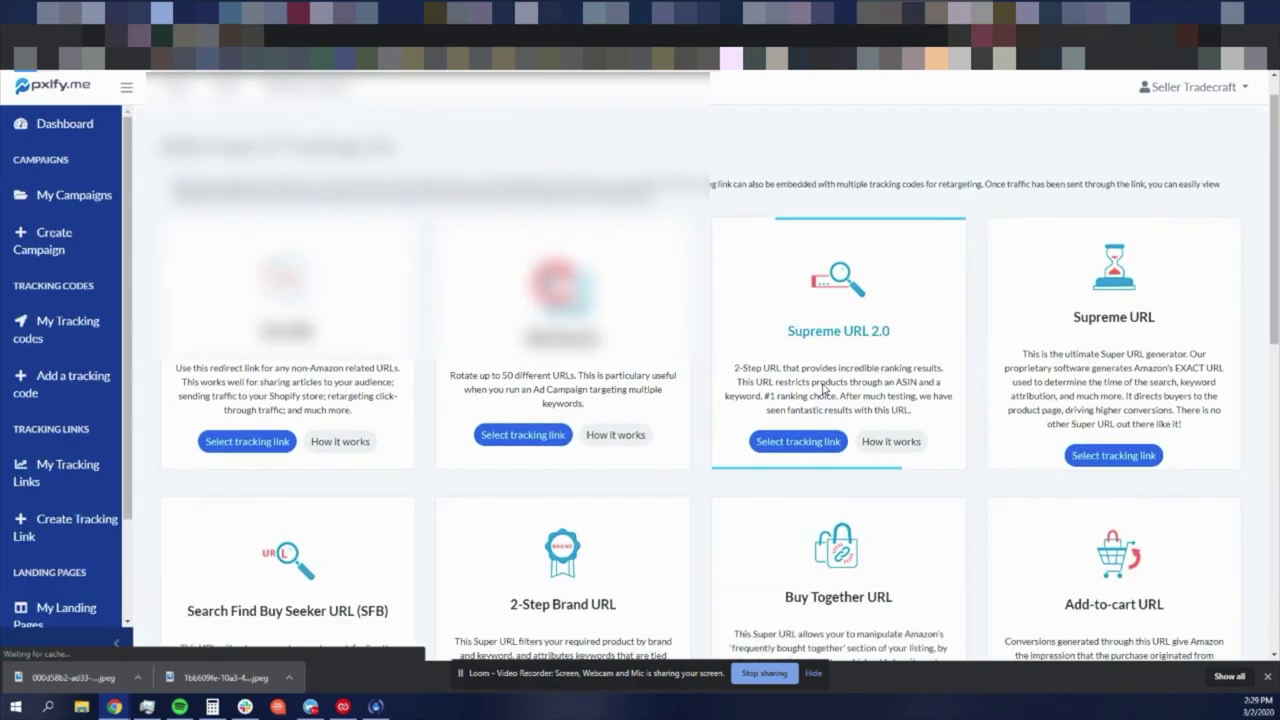
{"action": "scroll", "coordinate": [840, 400], "scroll_direction": "down", "scroll_amount": 7}
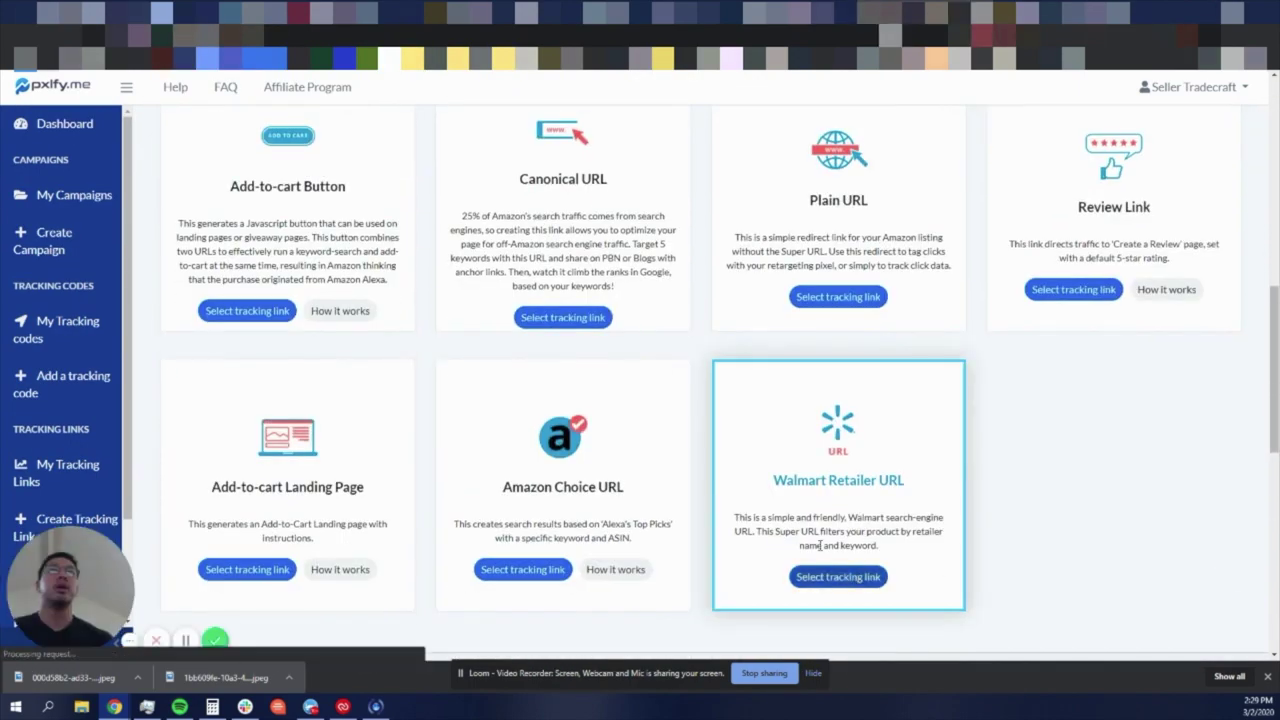
{"action": "left_click", "coordinate": [857, 583]}
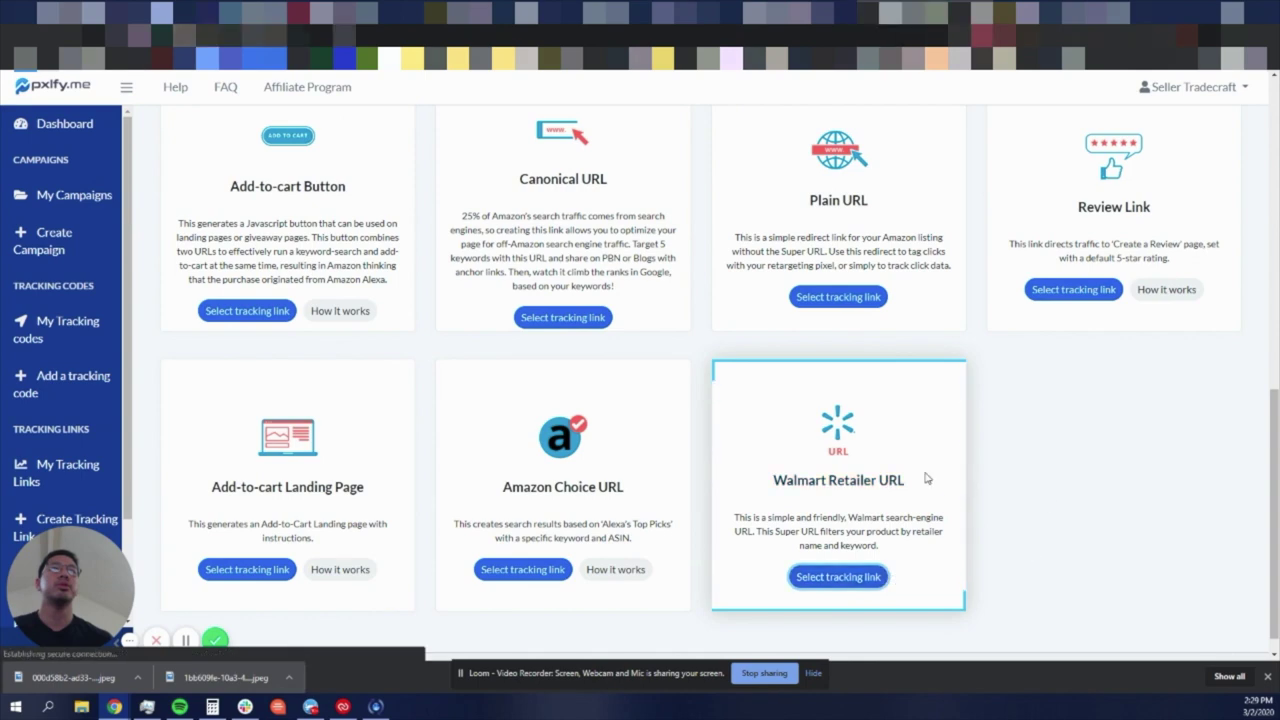
{"action": "scroll", "coordinate": [280, 379], "scroll_direction": "down", "scroll_amount": 2}
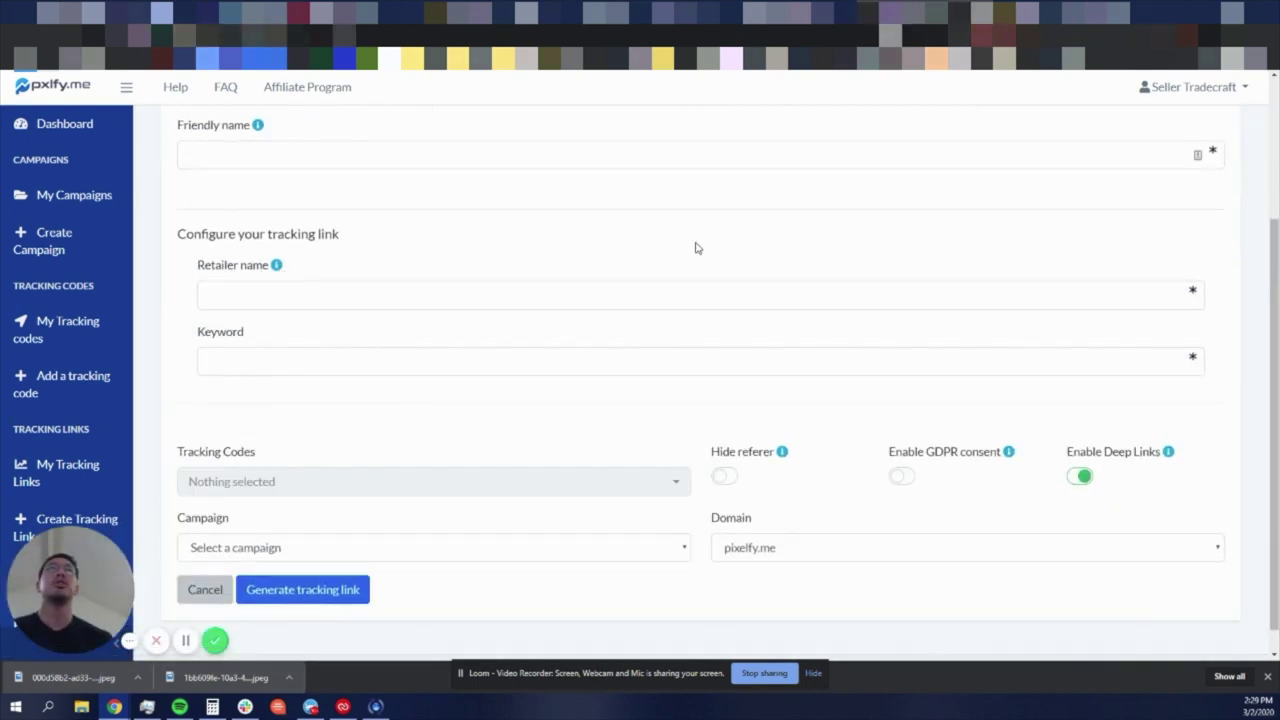
Find the retailer name beside "Sold & shipped by" on the Walmart product page and return to the tracking link form
{"action": "left_click", "coordinate": [640, 12]}
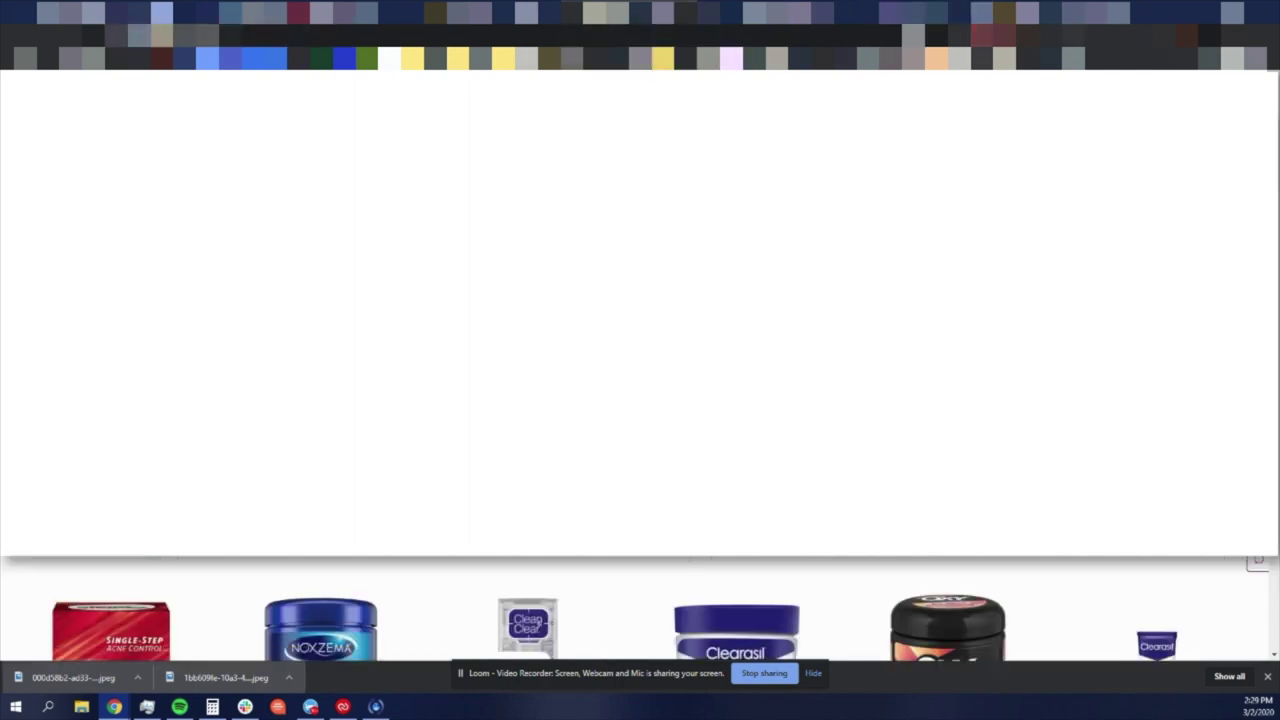
{"action": "scroll", "coordinate": [480, 608], "scroll_direction": "down", "scroll_amount": 1}
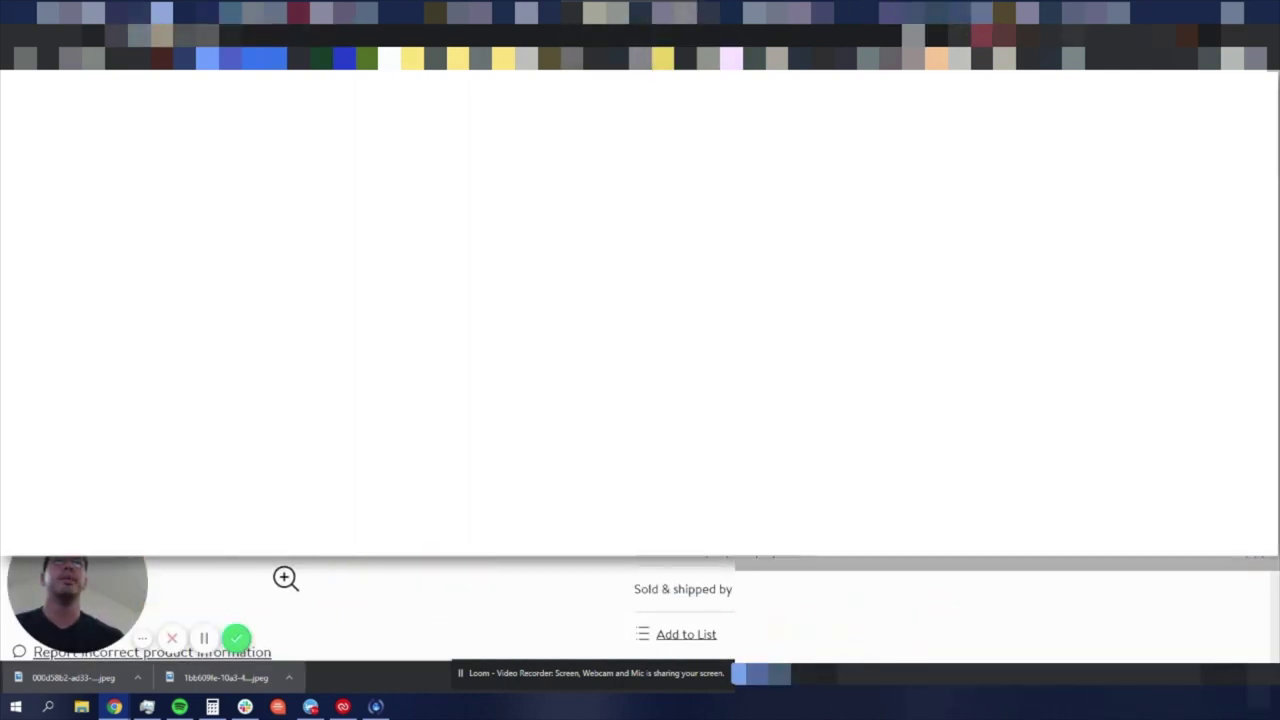
{"action": "left_click_drag", "start_coordinate": [727, 592], "coordinate": [790, 583]}
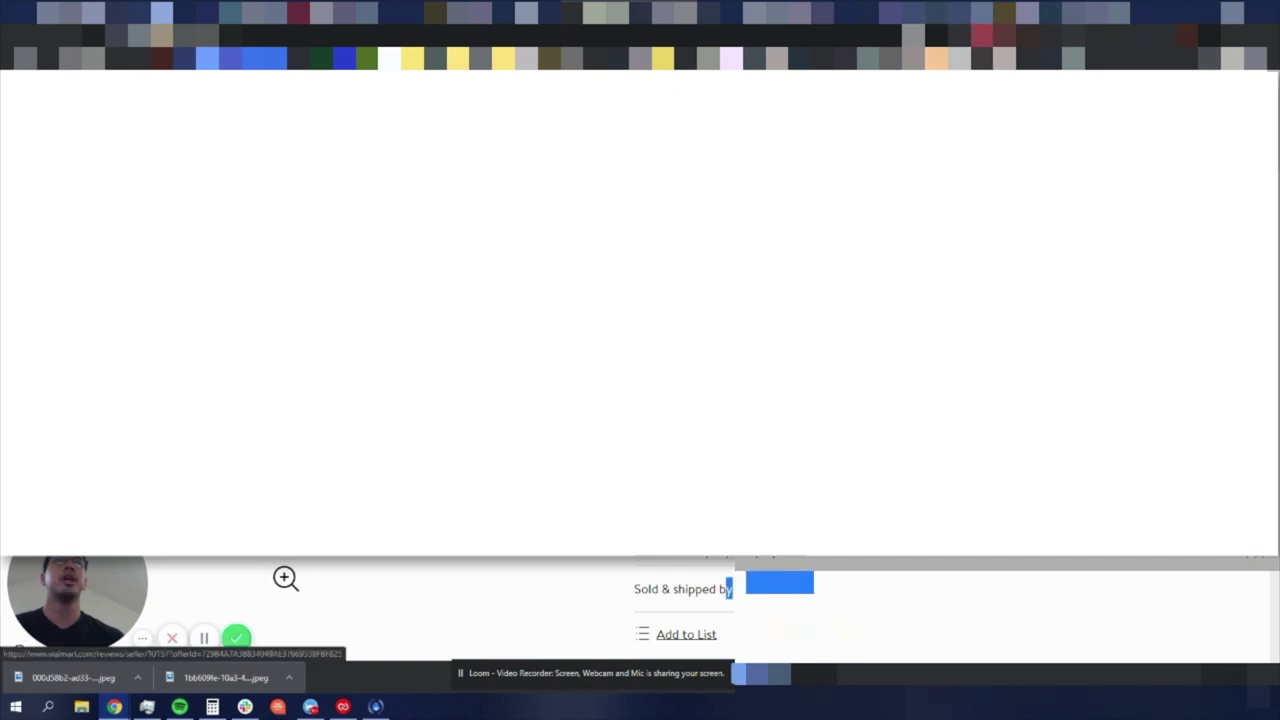
{"action": "left_click", "coordinate": [905, 12]}
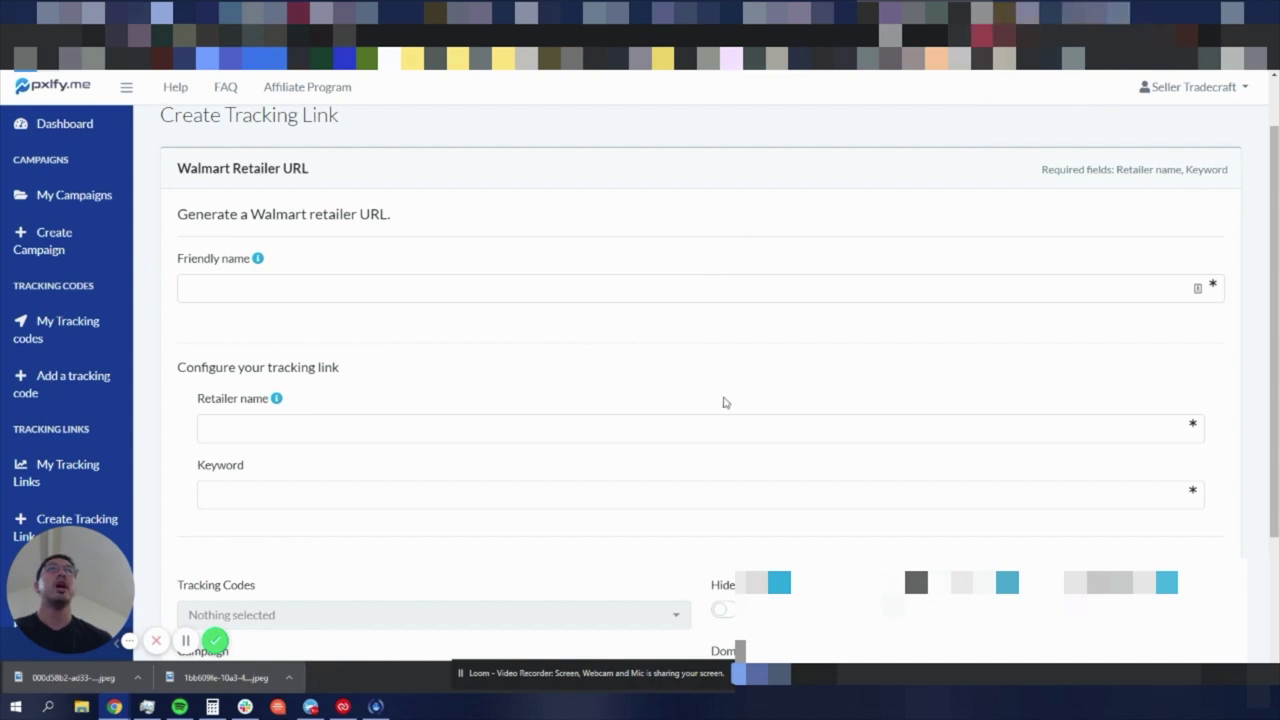
{"action": "scroll", "coordinate": [691, 420], "scroll_direction": "down", "scroll_amount": 2}
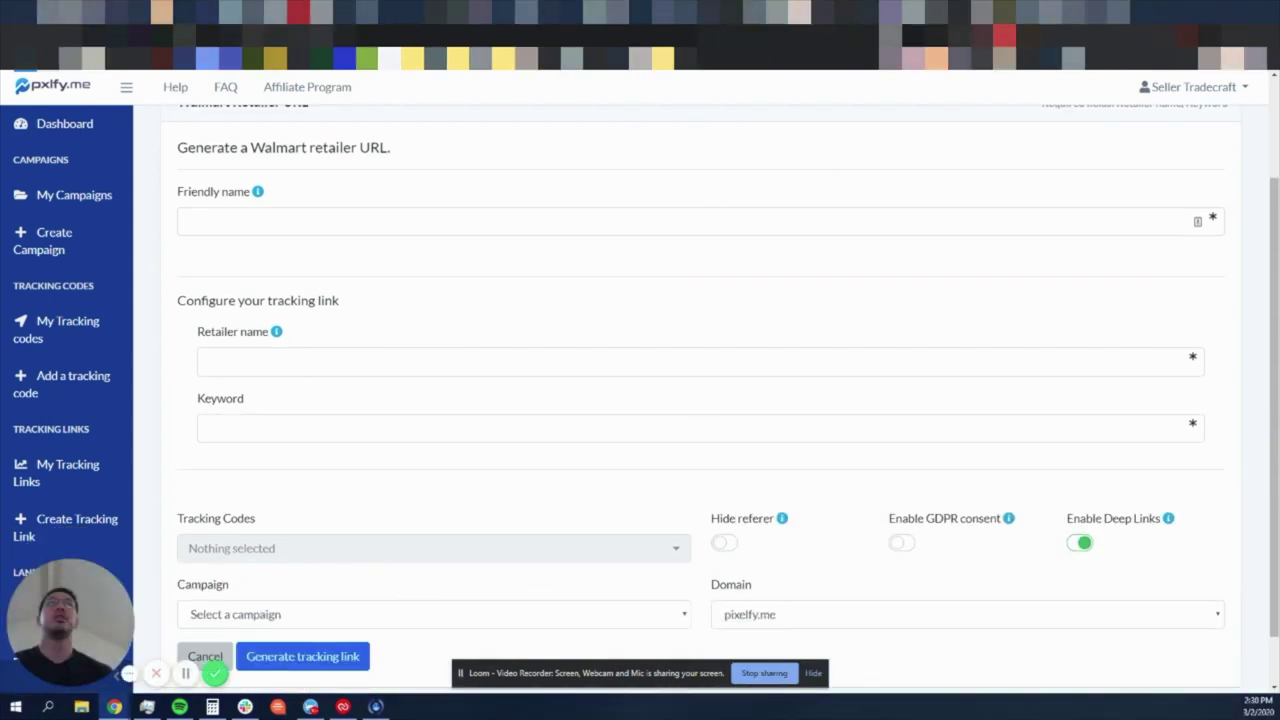
Switch to RebateKey, request the campaign summary and check the discounted price of the incomplete campaign
{"action": "left_click", "coordinate": [840, 12]}
{"action": "scroll", "coordinate": [558, 553], "scroll_direction": "down", "scroll_amount": 1}
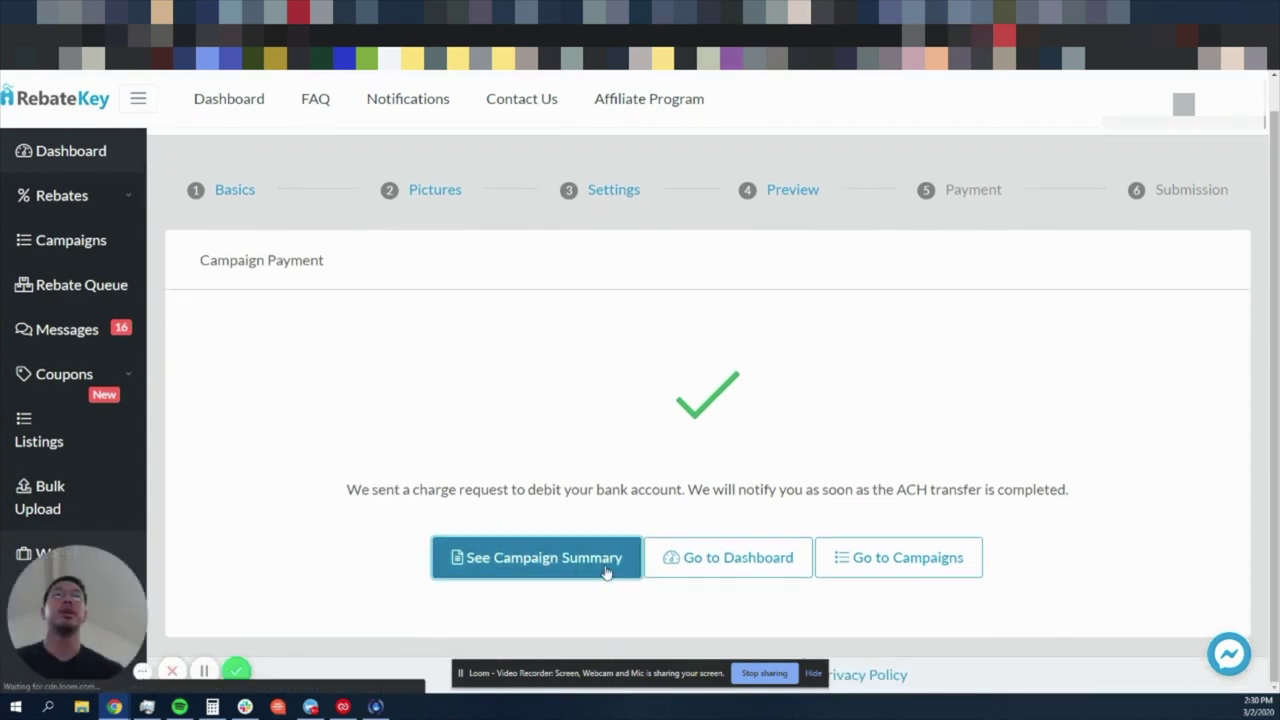
{"action": "left_click", "coordinate": [560, 556]}
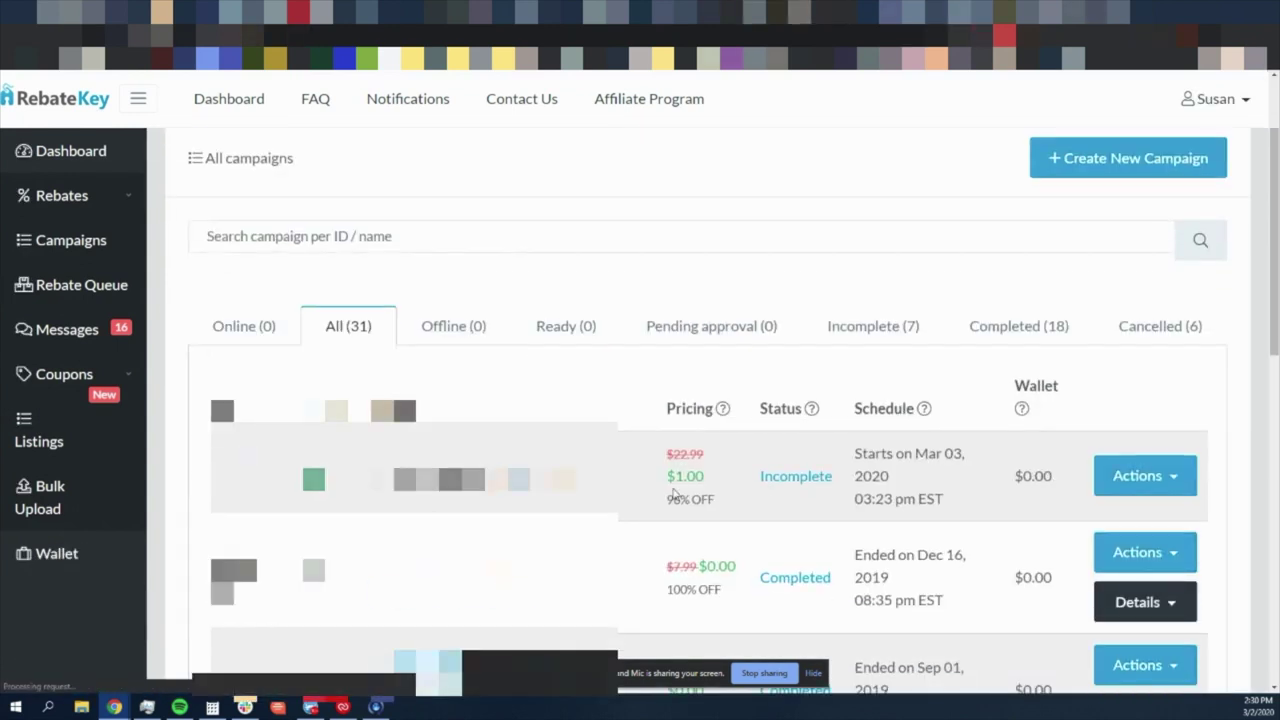
{"action": "left_click_drag", "start_coordinate": [667, 474], "coordinate": [706, 497]}
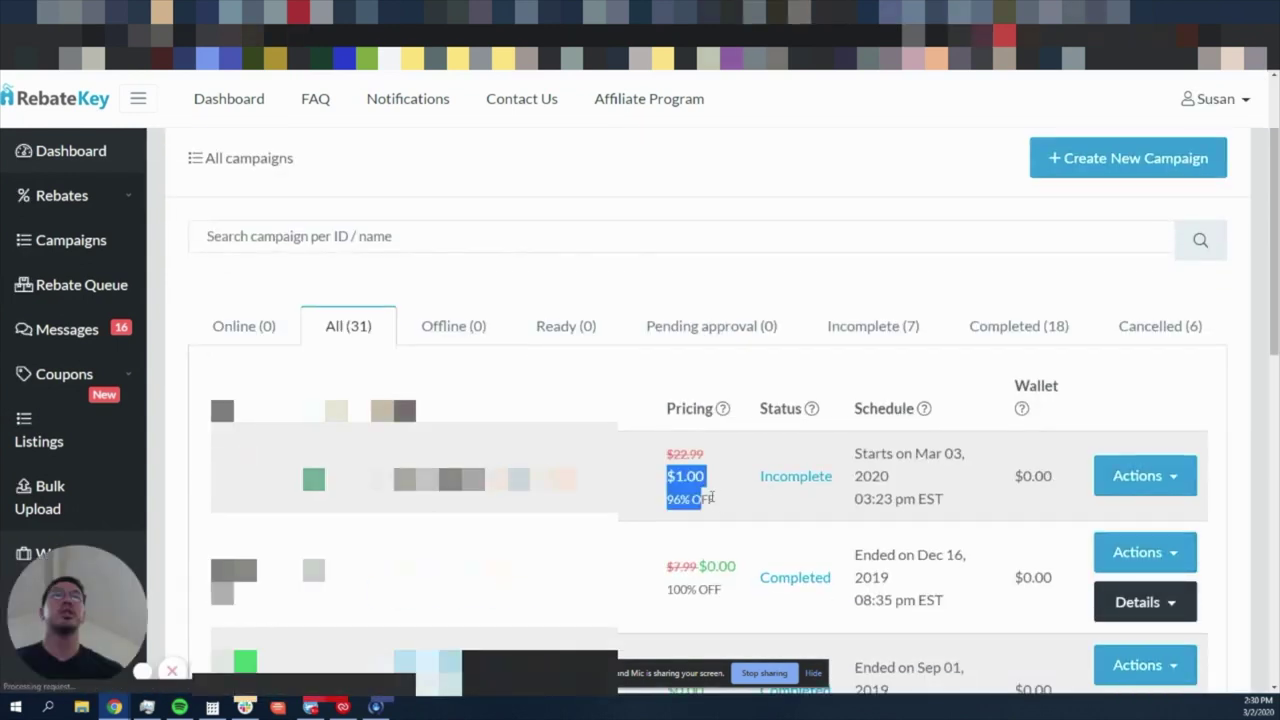
{"action": "scroll", "coordinate": [706, 497], "scroll_direction": "up", "scroll_amount": 1}
{"action": "left_click_drag", "start_coordinate": [667, 543], "coordinate": [706, 544]}
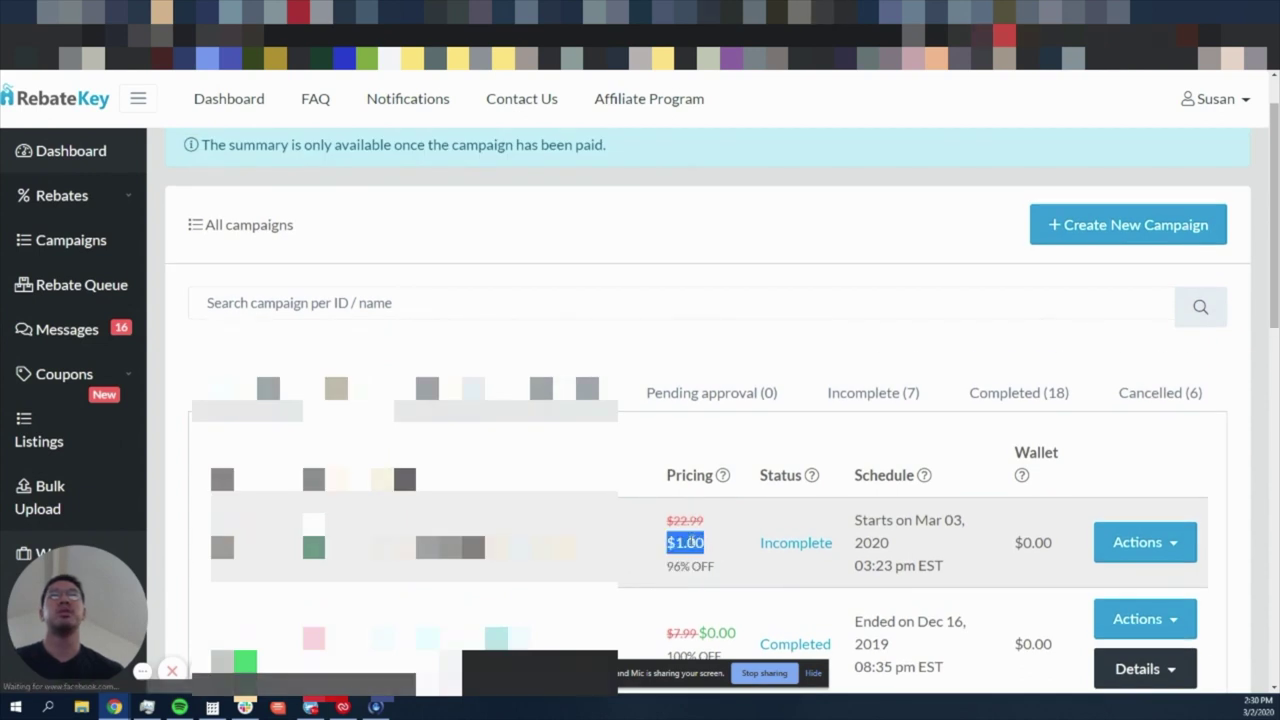
Open the incomplete campaign through its available actions and review its details
{"action": "left_click", "coordinate": [1122, 554]}
{"action": "left_click", "coordinate": [1077, 586]}
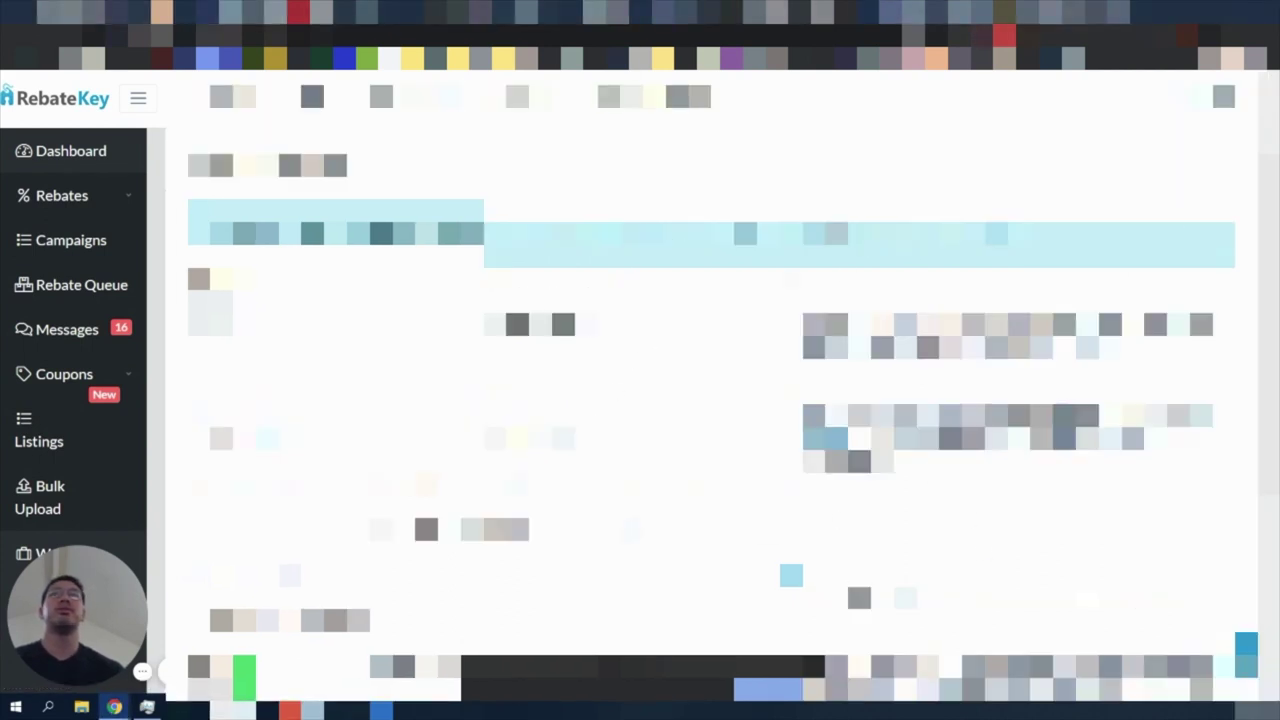
{"action": "scroll", "coordinate": [710, 400], "scroll_direction": "down", "scroll_amount": 3}
{"action": "scroll", "coordinate": [710, 400], "scroll_direction": "up", "scroll_amount": 3}
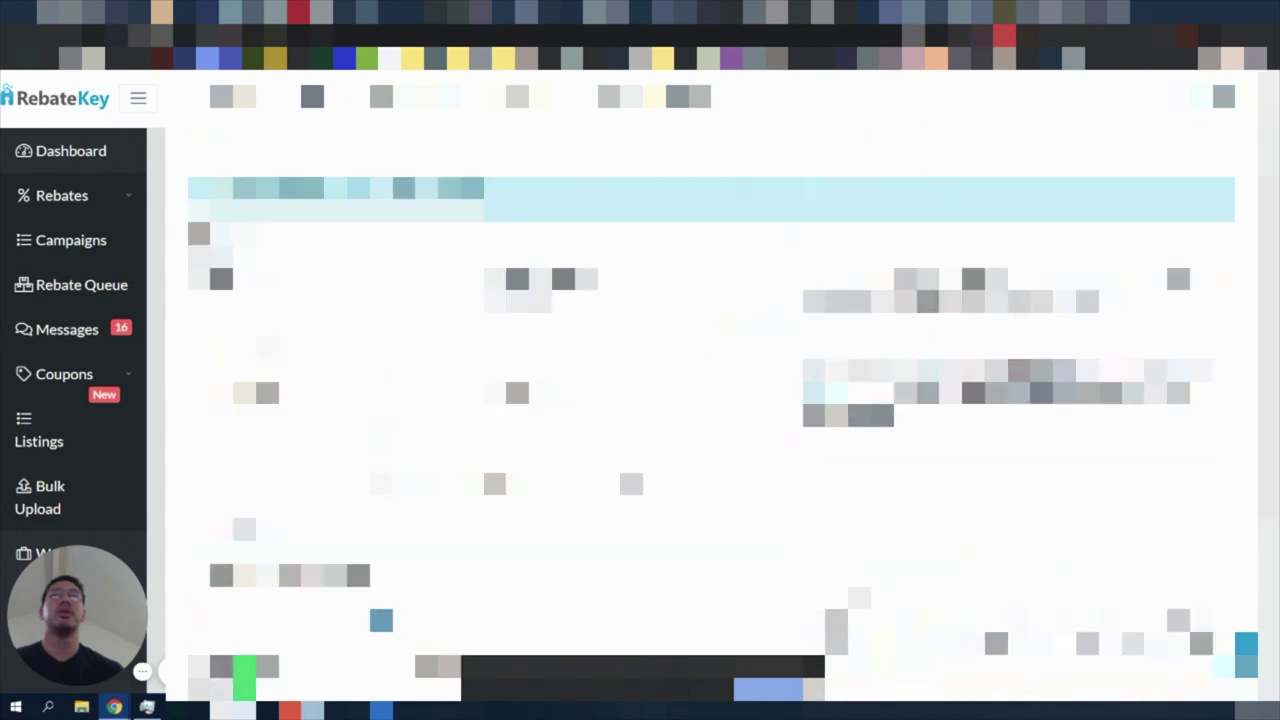
{"action": "scroll", "coordinate": [710, 400], "scroll_direction": "down", "scroll_amount": 1}
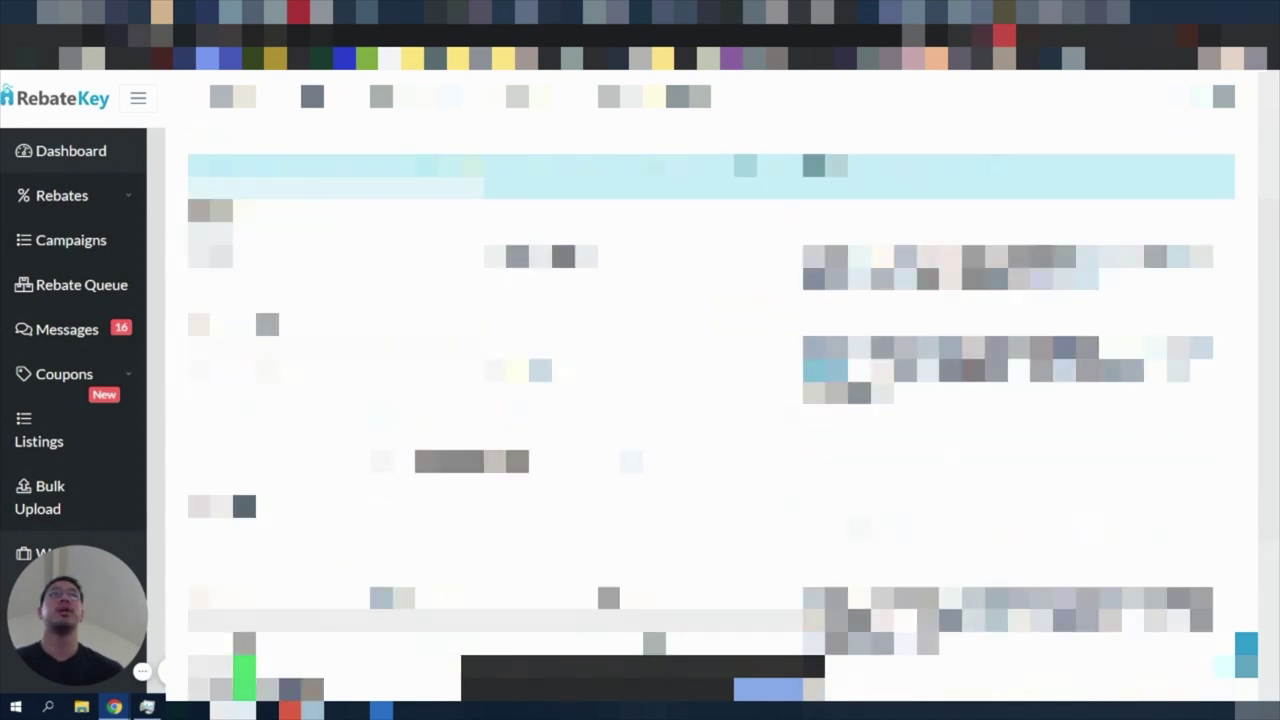
{"action": "scroll", "coordinate": [700, 400], "scroll_direction": "down", "scroll_amount": 1}
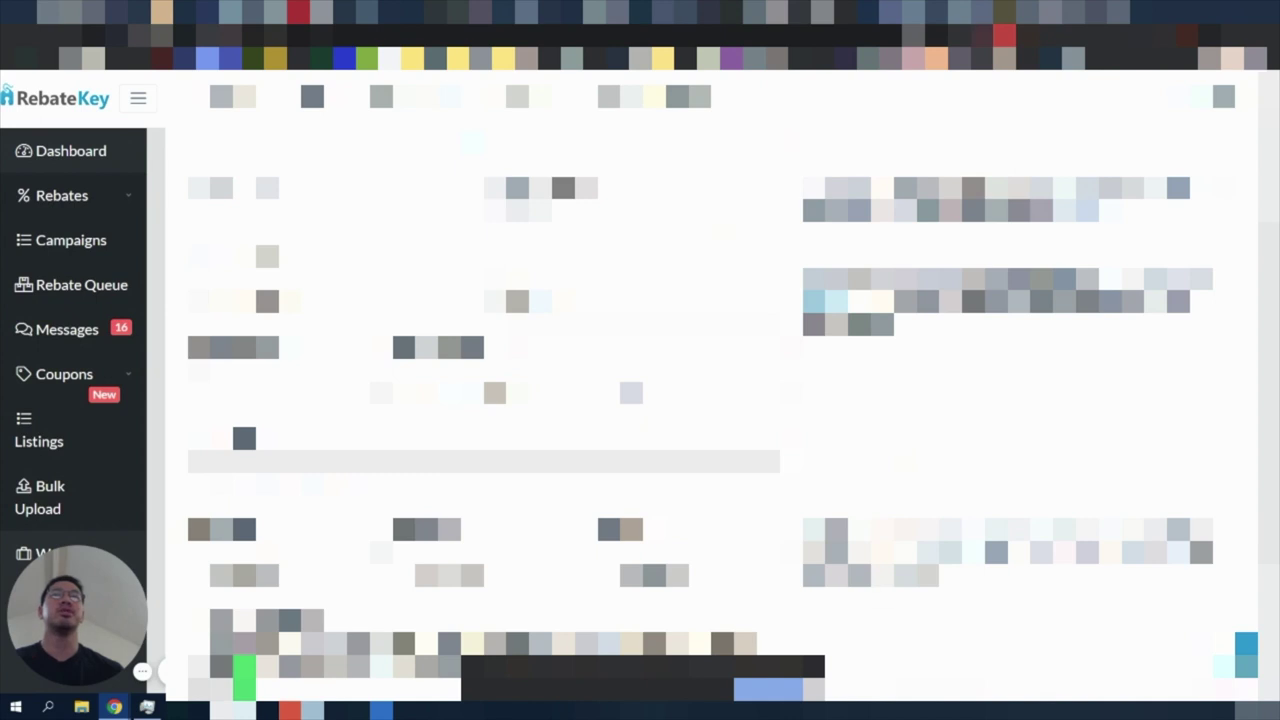
{"action": "scroll", "coordinate": [700, 400], "scroll_direction": "up", "scroll_amount": 2}
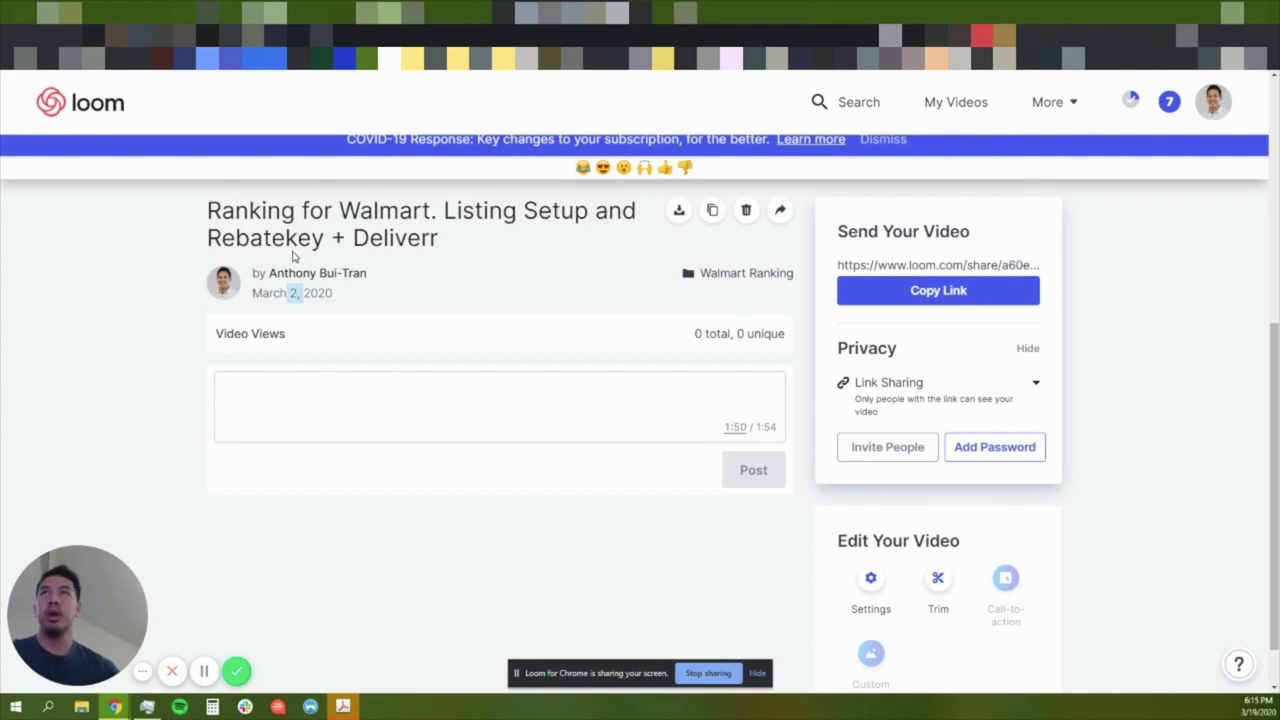
Switch to the Loom video page and append "+ Pixelfy" to the video title
{"action": "left_click", "coordinate": [453, 241]}
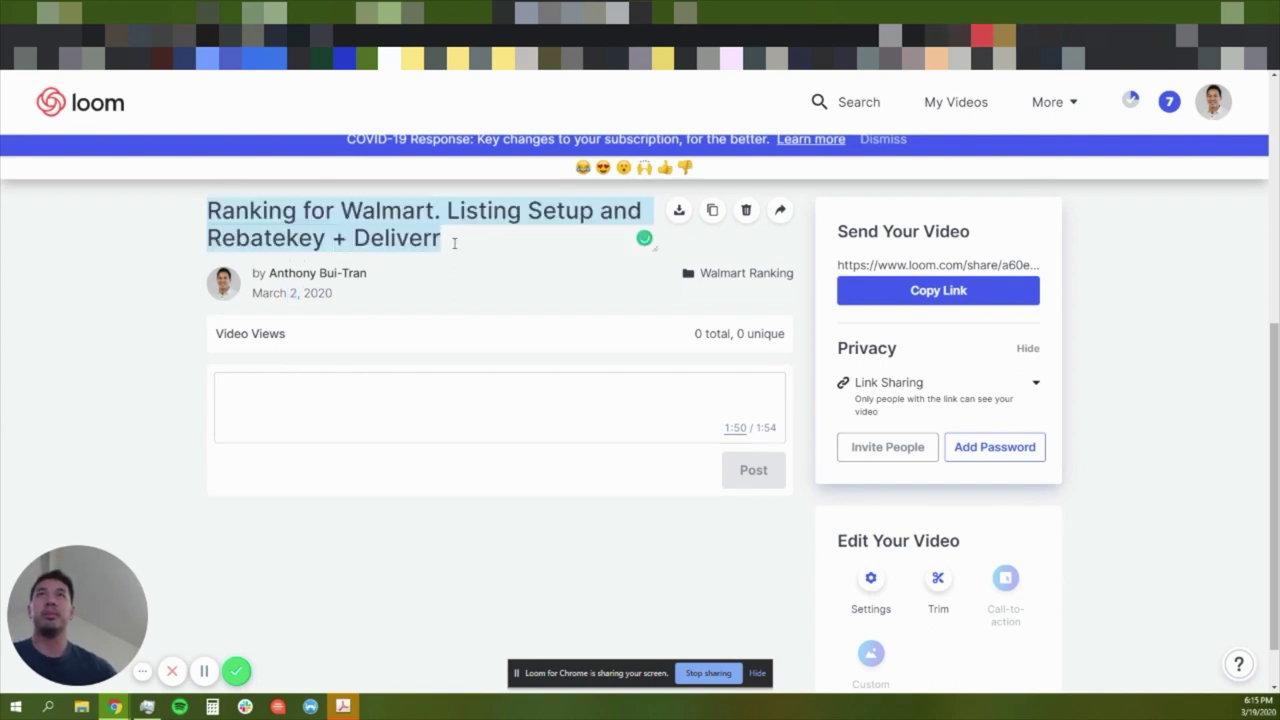
{"action": "left_click", "coordinate": [455, 243]}
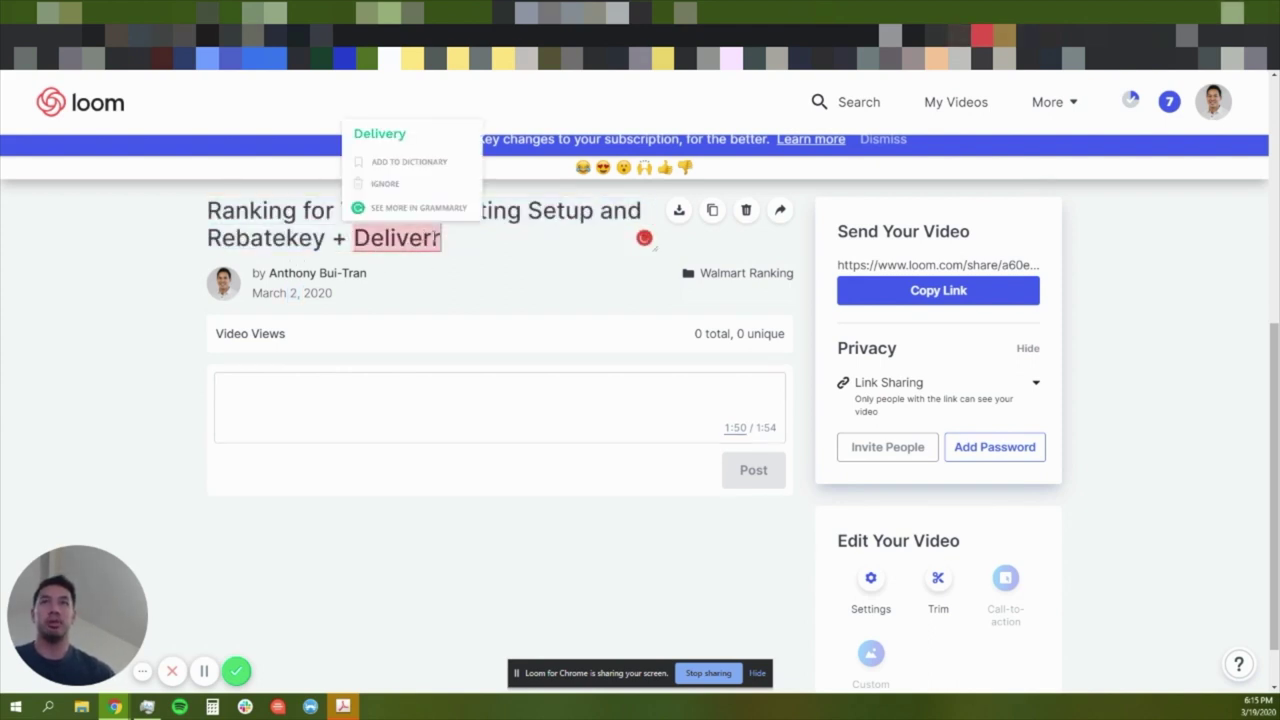
{"action": "type", "text": "+ Pixelfy"}
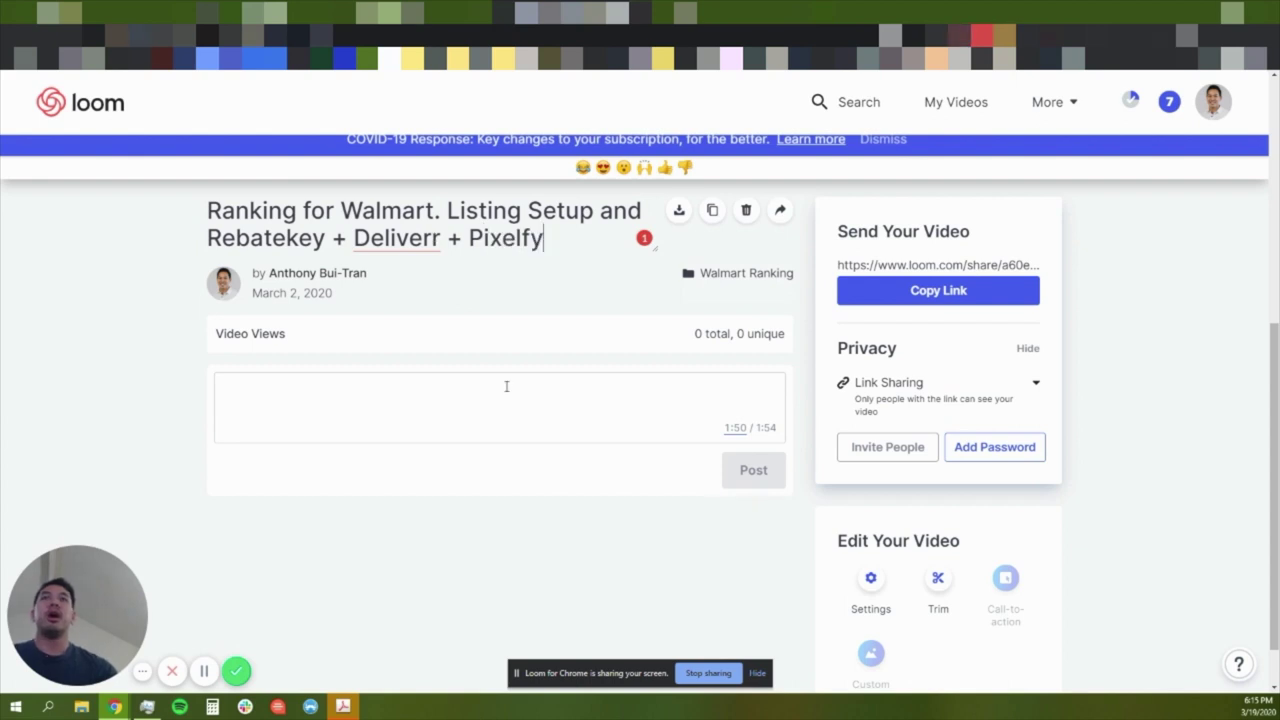
{"action": "key", "text": "Return"}
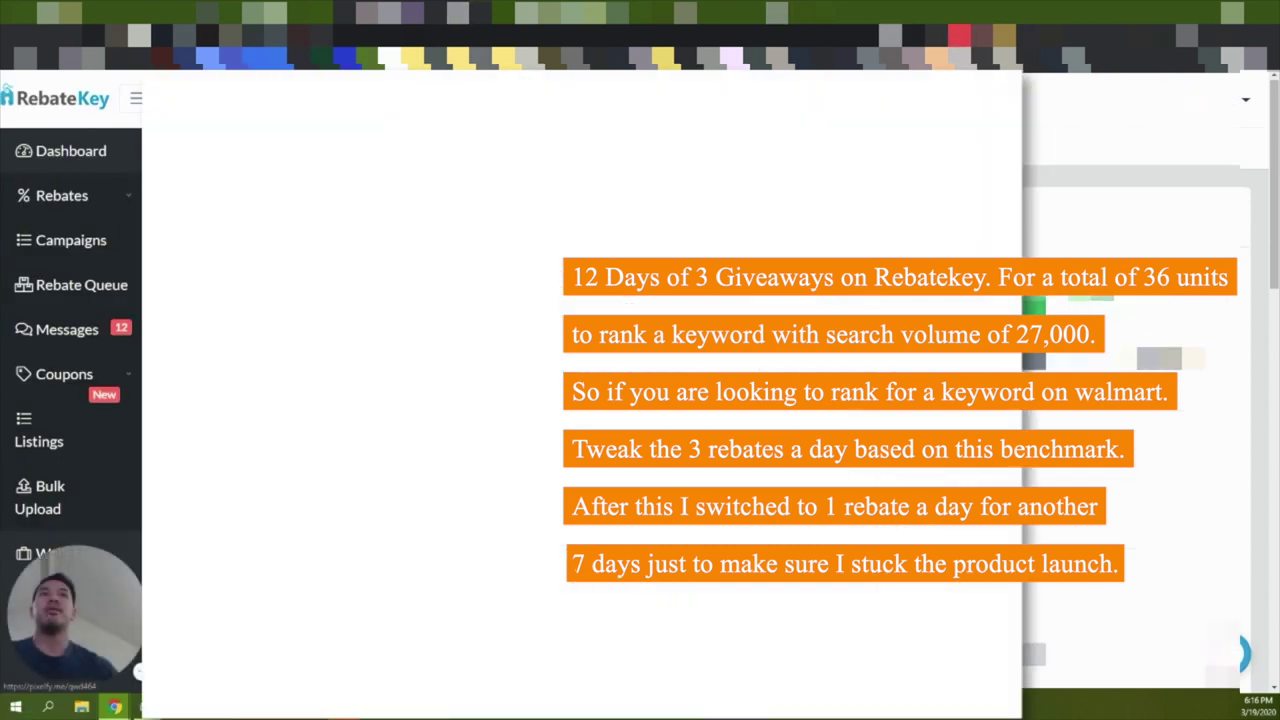
Examine the RebateKey campaign's rebate statistics, including total, approved and average daily rebates
{"action": "scroll", "coordinate": [700, 400], "scroll_direction": "down", "scroll_amount": 10}
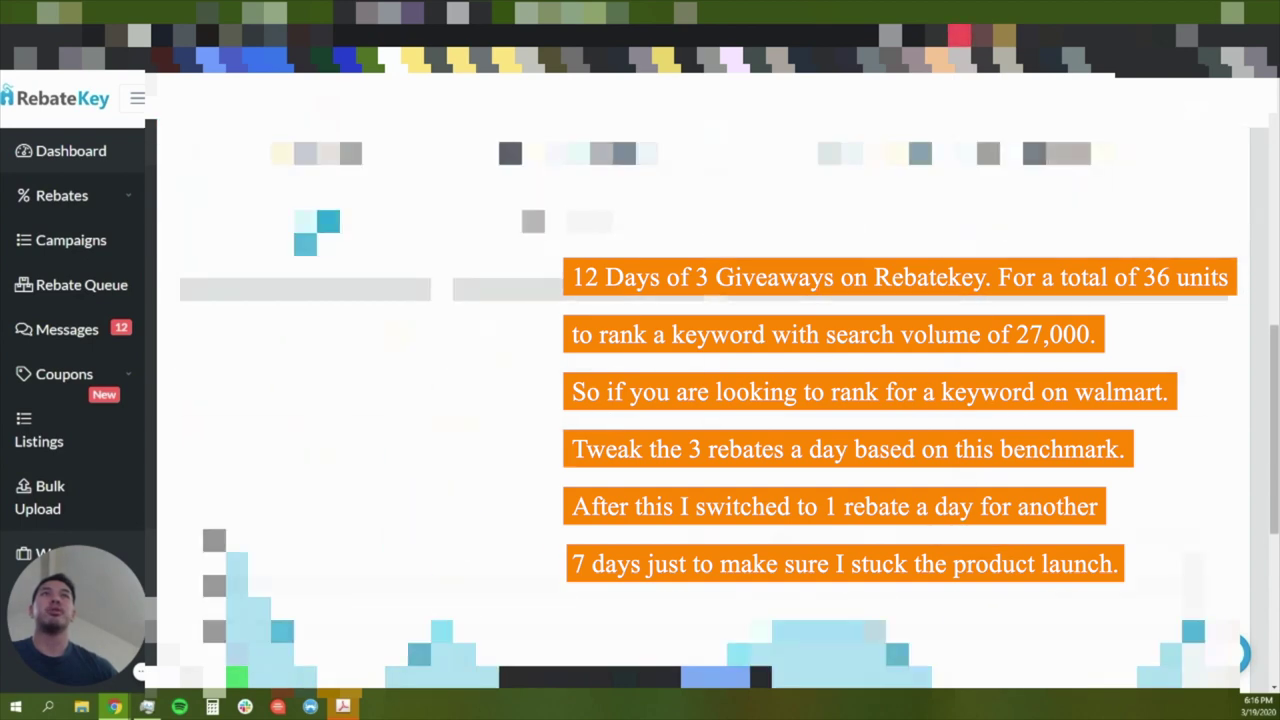
{"action": "left_click_drag", "start_coordinate": [521, 305], "coordinate": [645, 325]}
{"action": "left_click", "coordinate": [651, 332]}
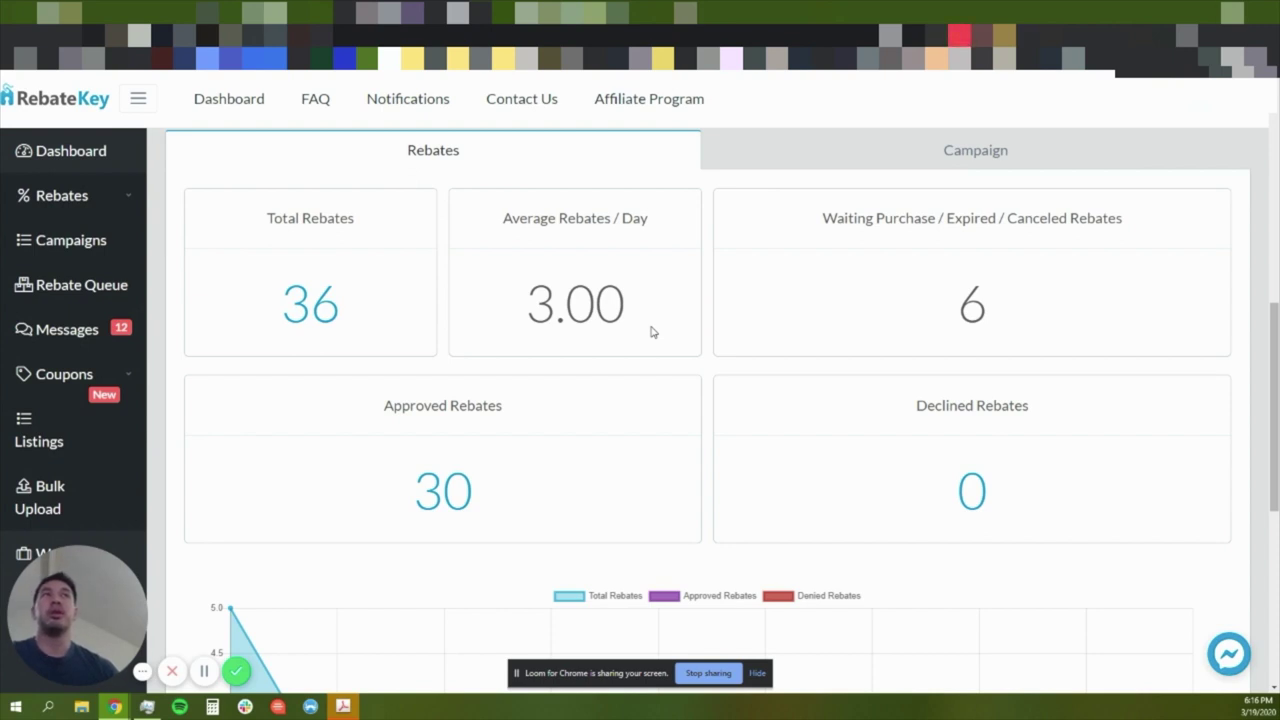
{"action": "scroll", "coordinate": [651, 332], "scroll_direction": "down", "scroll_amount": 2}
{"action": "scroll", "coordinate": [651, 332], "scroll_direction": "up", "scroll_amount": 6}
{"action": "scroll", "coordinate": [651, 332], "scroll_direction": "down", "scroll_amount": 1}
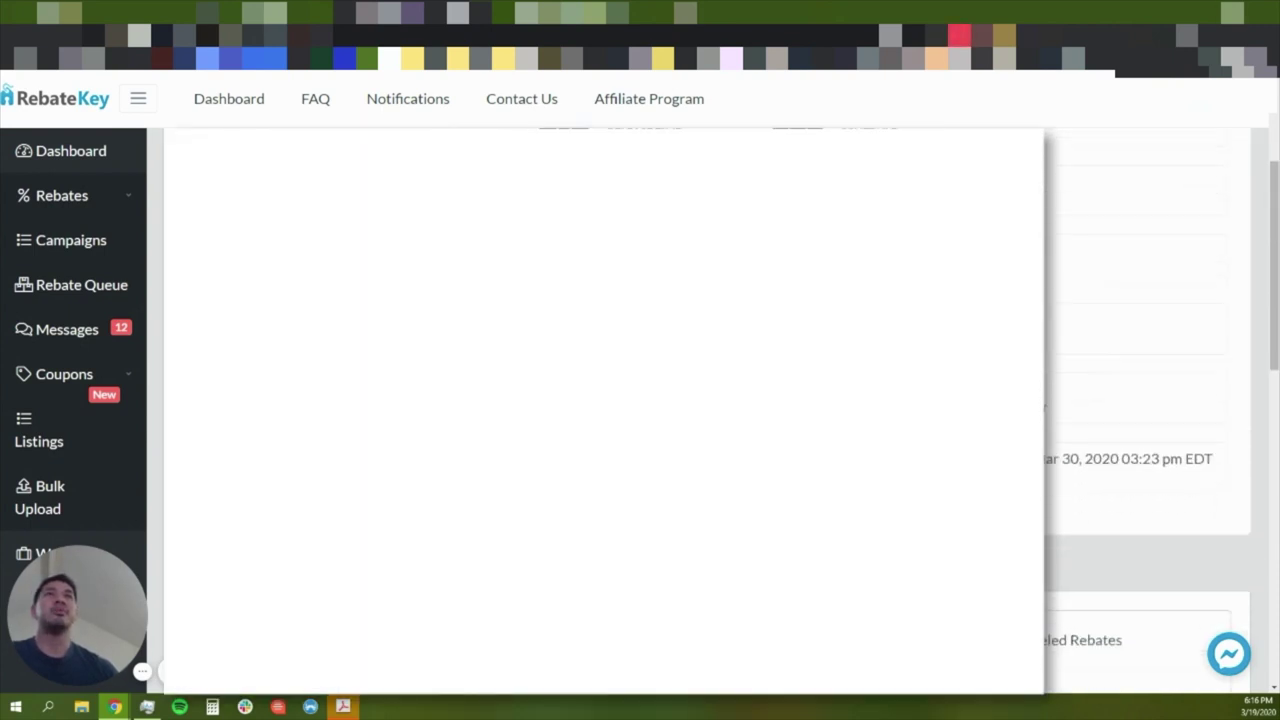
{"action": "scroll", "coordinate": [1148, 400], "scroll_direction": "down", "scroll_amount": 4}
{"action": "scroll", "coordinate": [613, 443], "scroll_direction": "down", "scroll_amount": 1}
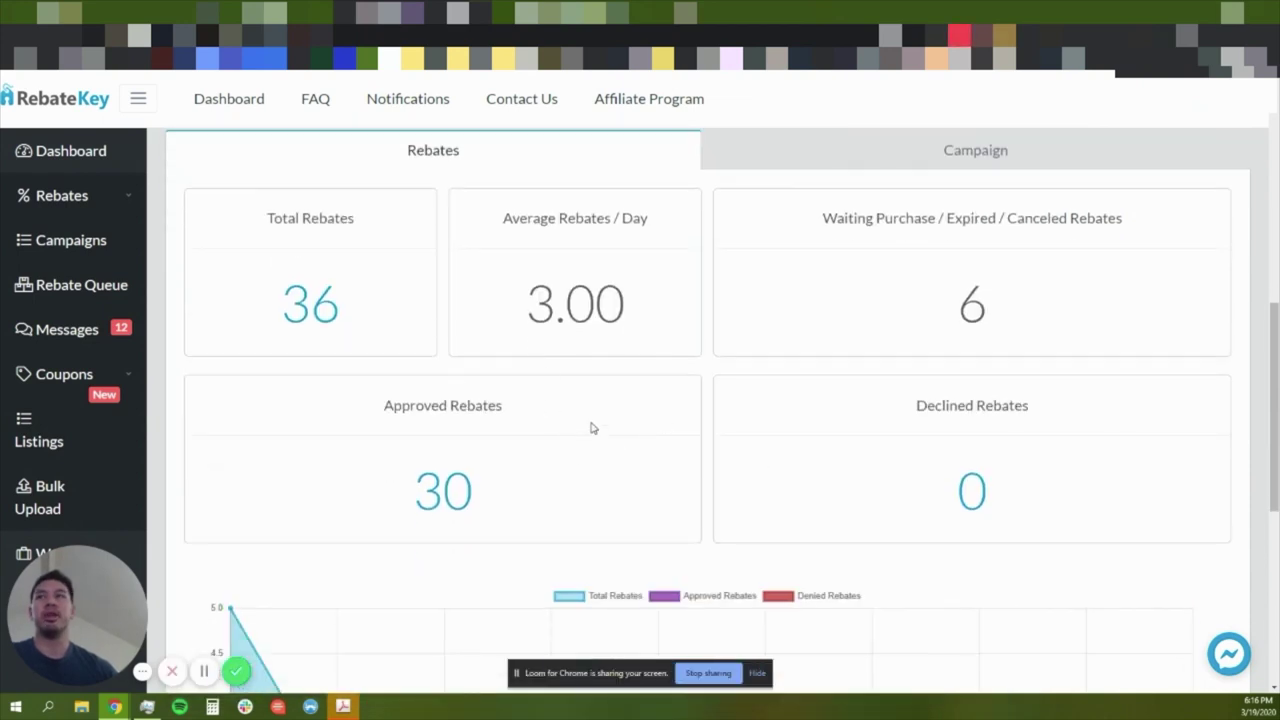
Review the campaign summary's schedule, rebate percentage, discounted price and rebates per day
{"action": "left_click", "coordinate": [252, 12]}
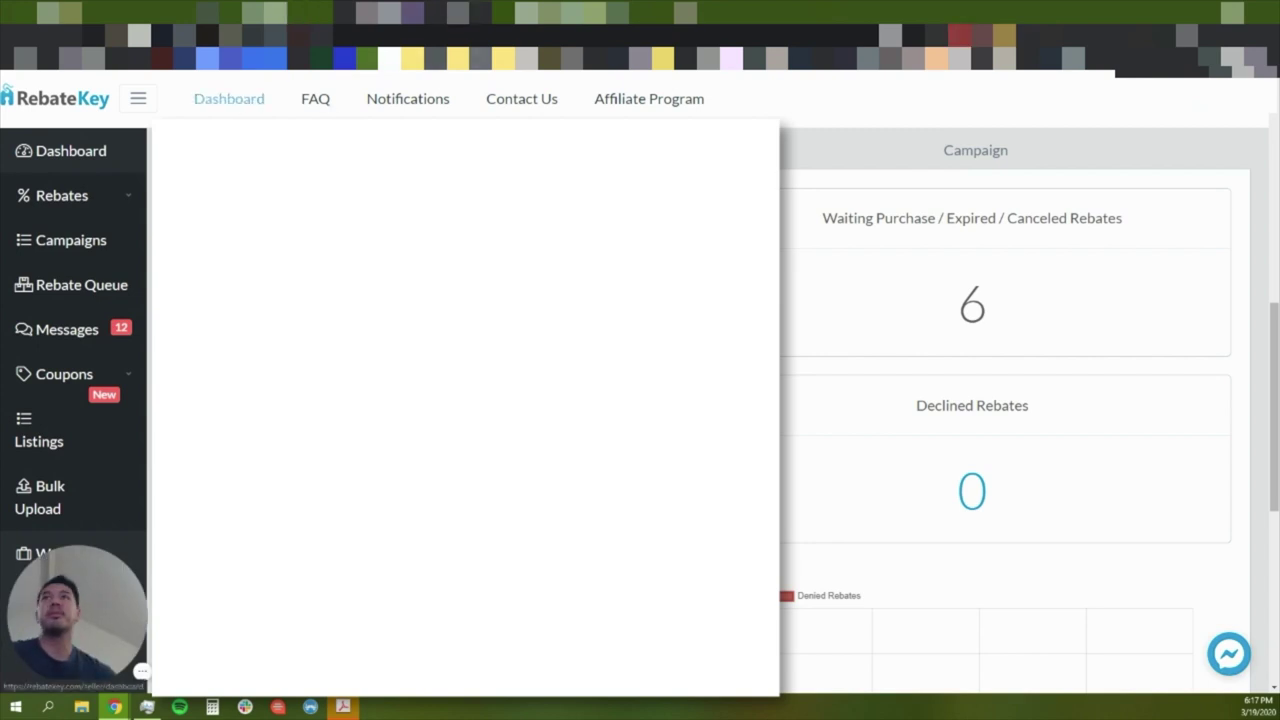
{"action": "scroll", "coordinate": [1023, 331], "scroll_direction": "down", "scroll_amount": 2}
{"action": "scroll", "coordinate": [906, 357], "scroll_direction": "up", "scroll_amount": 3}
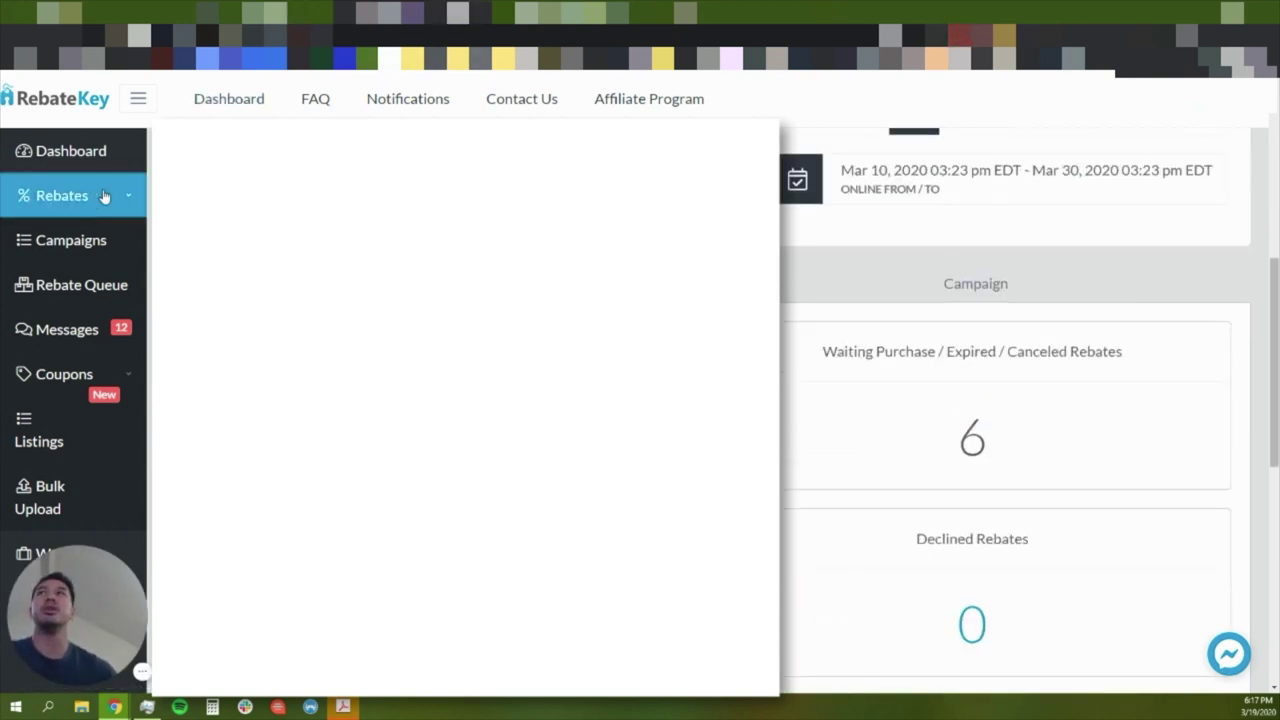
{"action": "scroll", "coordinate": [1017, 403], "scroll_direction": "up", "scroll_amount": 5}
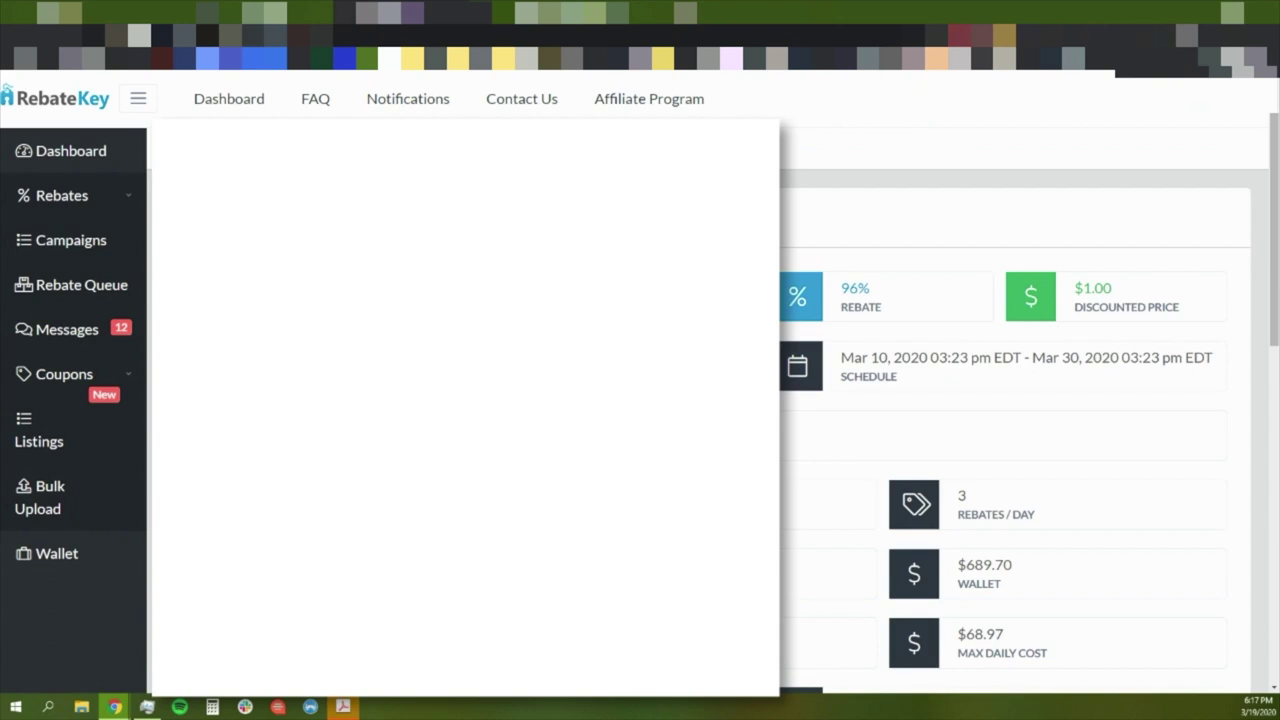
Return to the campaign list and open the incomplete campaign starting Mar 20, 2020 for editing
{"action": "scroll", "coordinate": [976, 300], "scroll_direction": "down", "scroll_amount": 10}
{"action": "scroll", "coordinate": [976, 300], "scroll_direction": "up", "scroll_amount": 10}
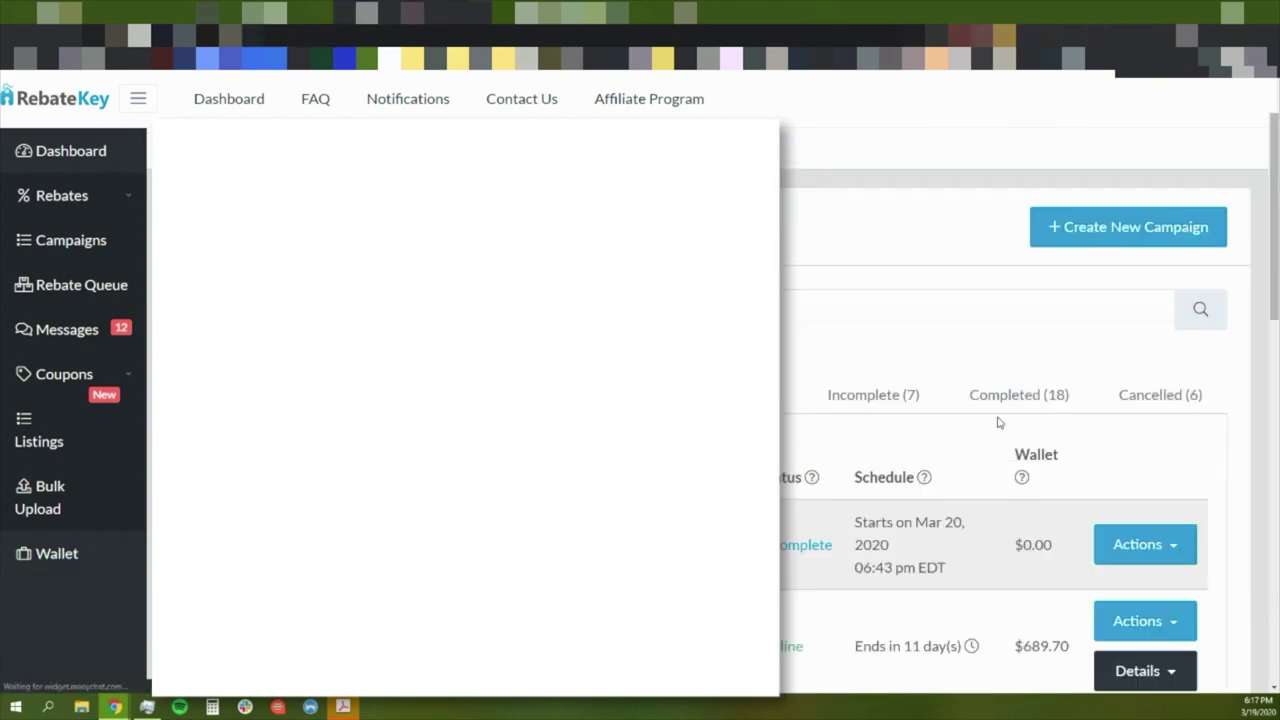
{"action": "scroll", "coordinate": [998, 422], "scroll_direction": "down", "scroll_amount": 2}
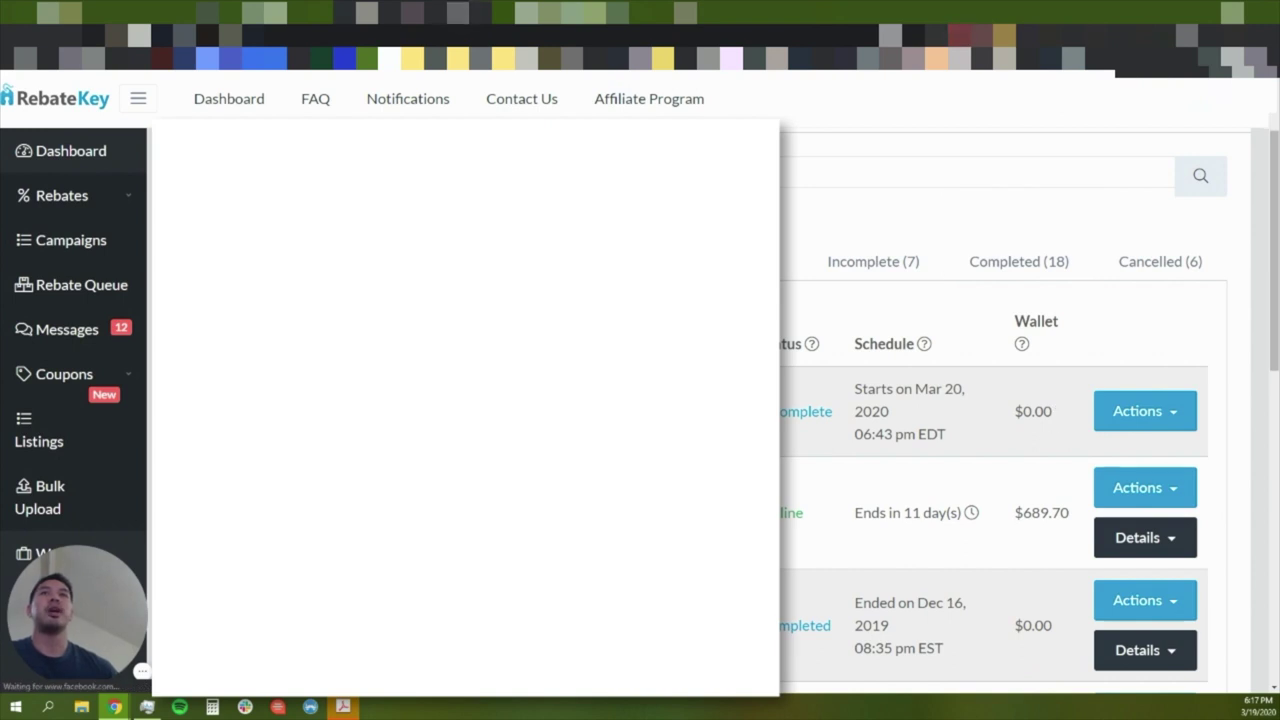
{"action": "left_click", "coordinate": [1175, 538]}
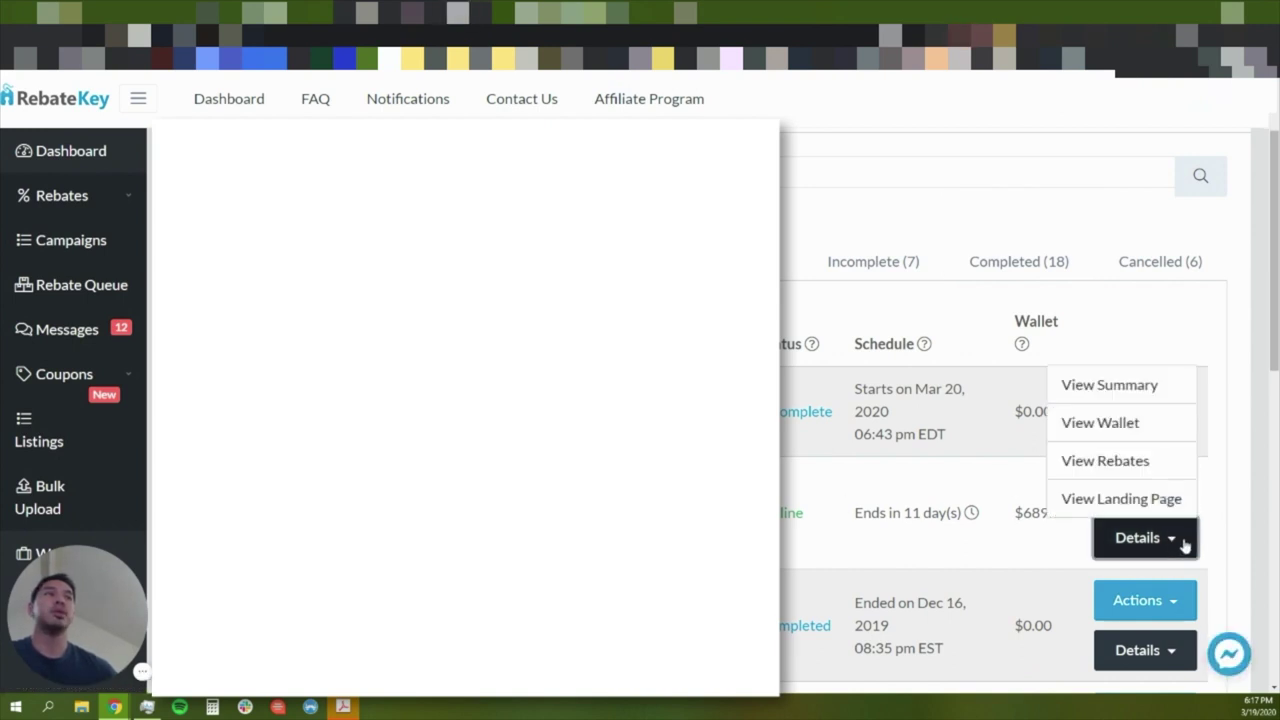
{"action": "left_click", "coordinate": [1158, 498]}
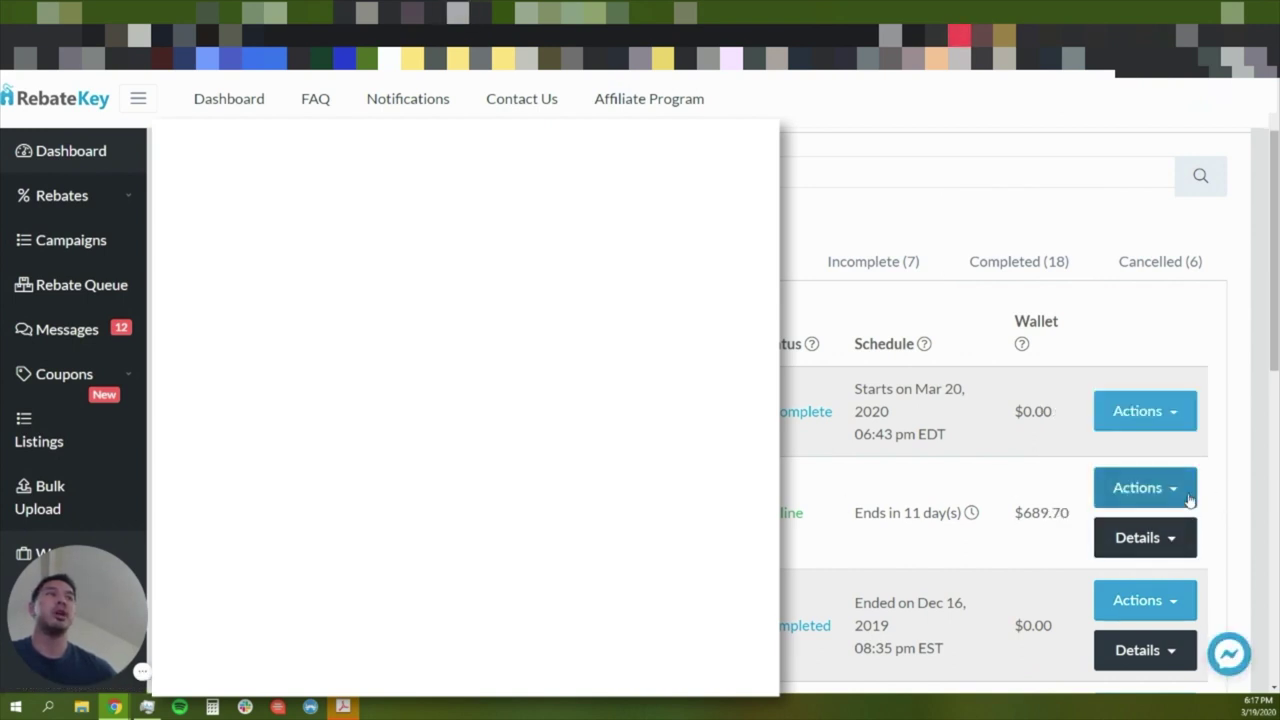
{"action": "left_click", "coordinate": [1238, 430]}
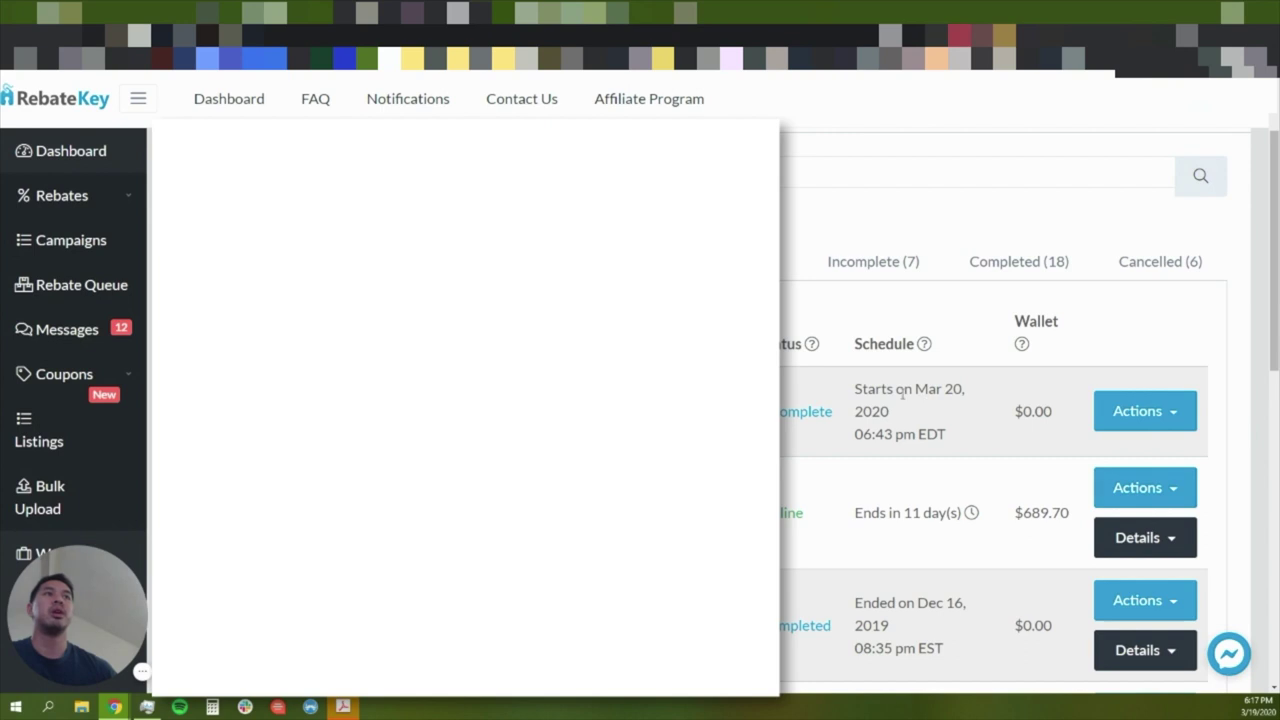
{"action": "left_click", "coordinate": [1150, 413]}
{"action": "left_click", "coordinate": [1104, 458]}
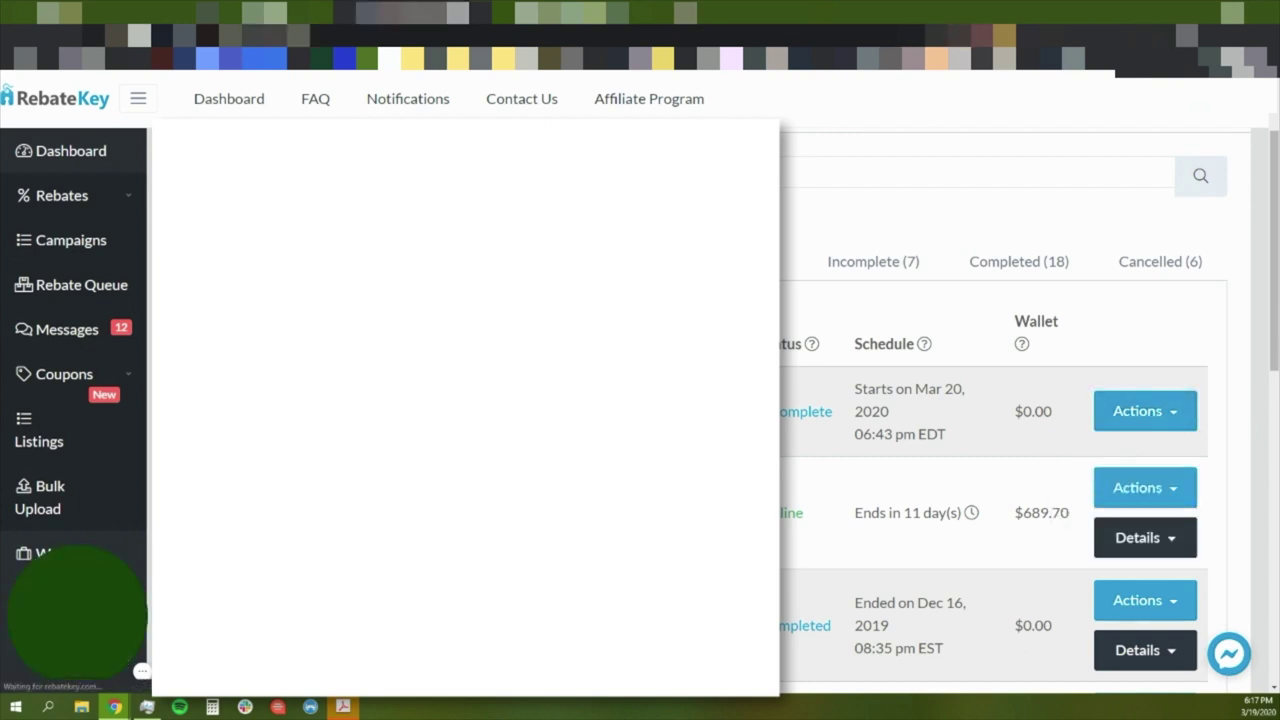
Change the campaign's marketplace to one that requires no ASIN and continue through the basics and pictures stages
{"action": "scroll", "coordinate": [871, 497], "scroll_direction": "down", "scroll_amount": 10}
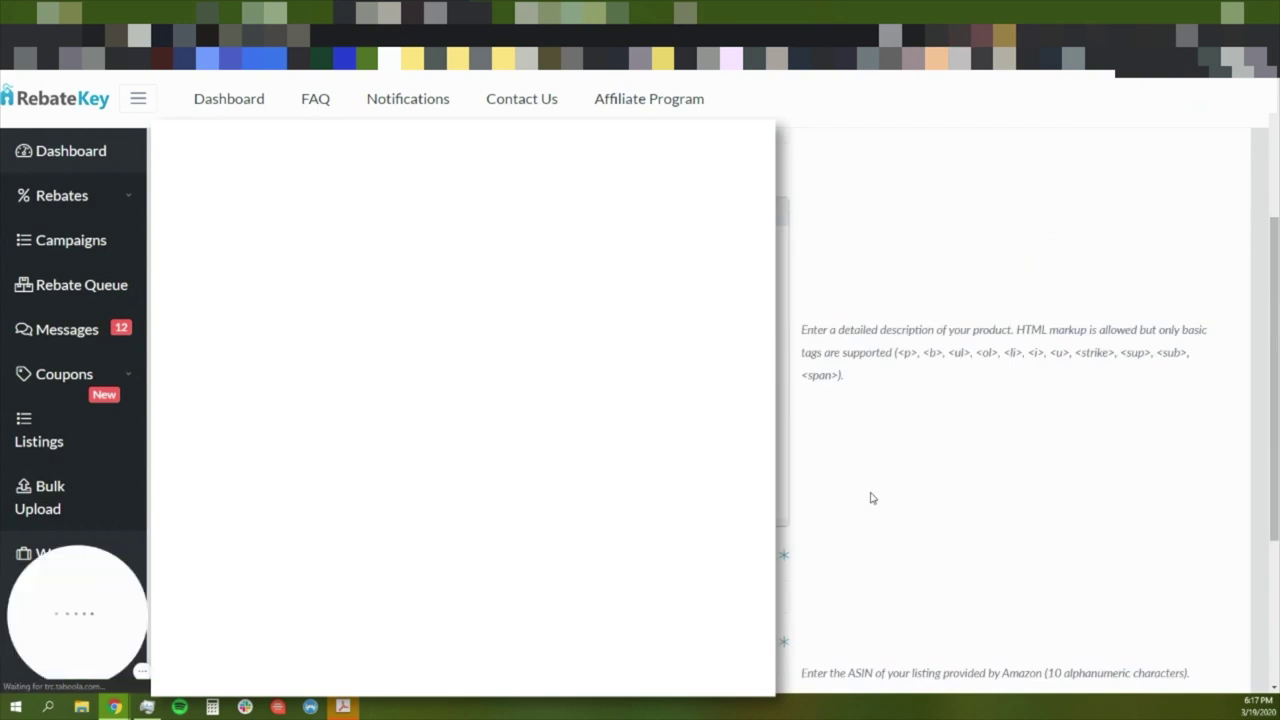
{"action": "left_click", "coordinate": [1181, 527]}
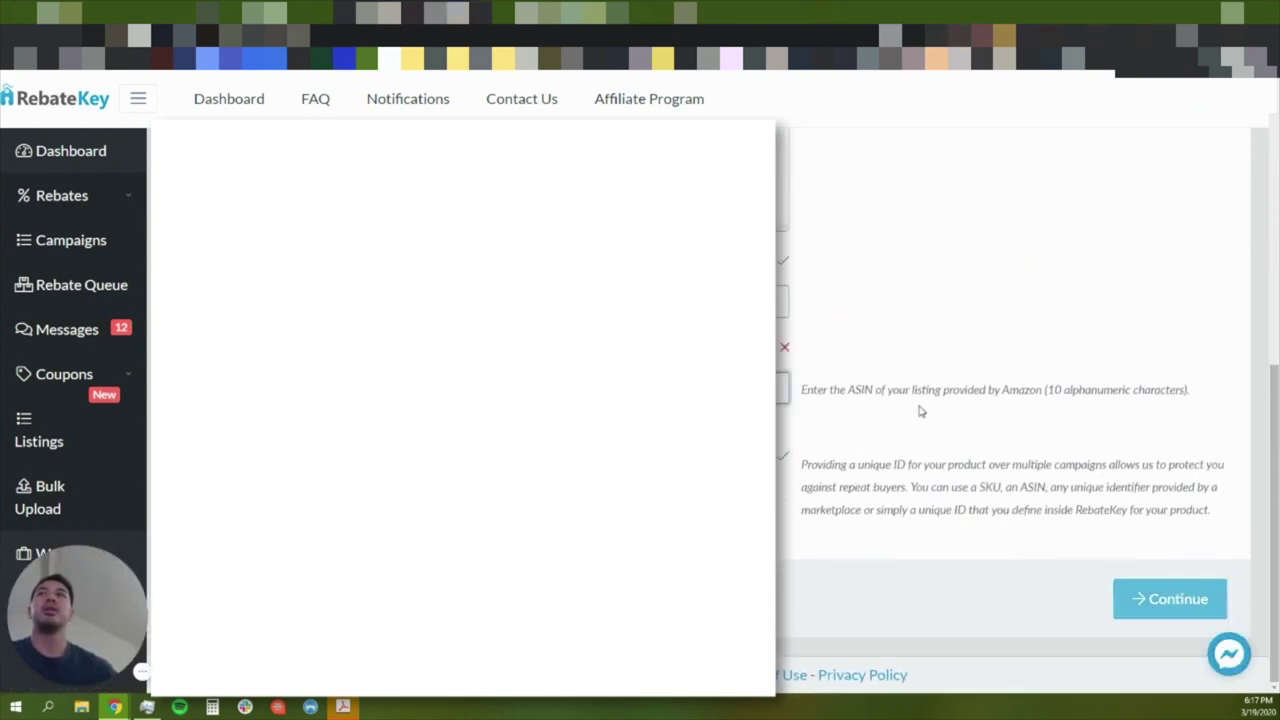
{"action": "left_click", "coordinate": [782, 301]}
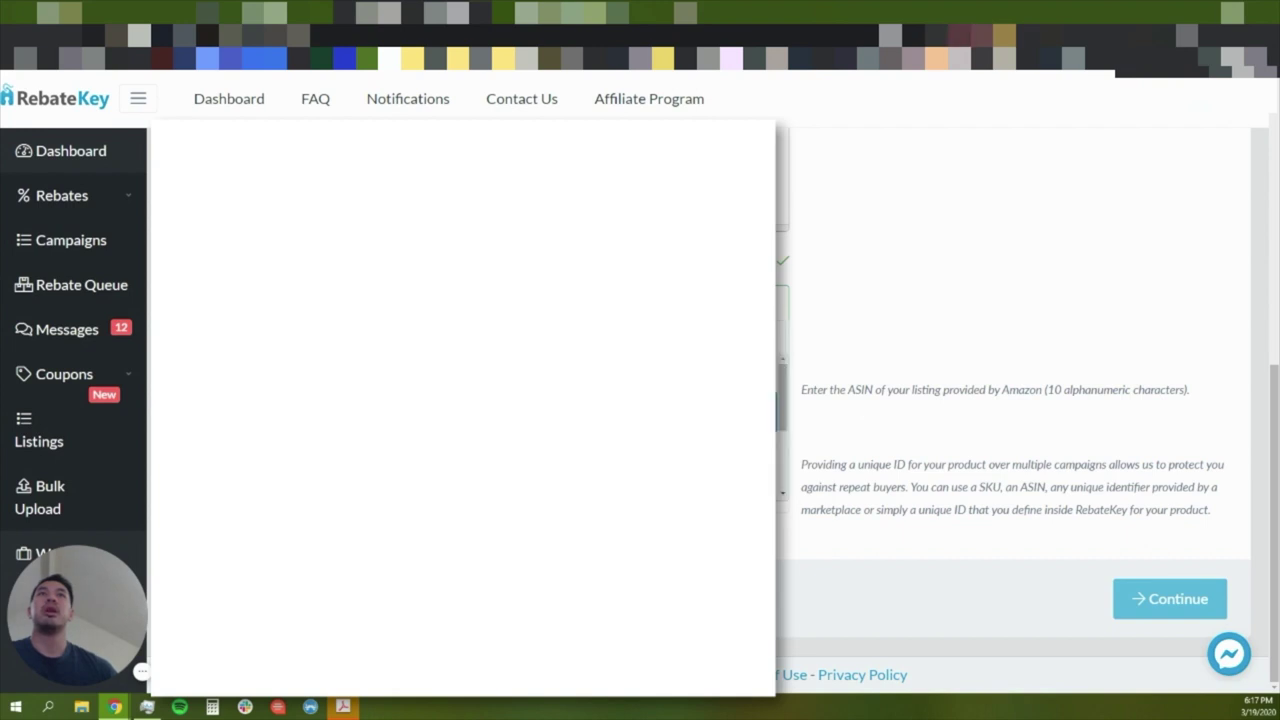
{"action": "scroll", "coordinate": [781, 430], "scroll_direction": "down", "scroll_amount": 2}
{"action": "left_click", "coordinate": [777, 450]}
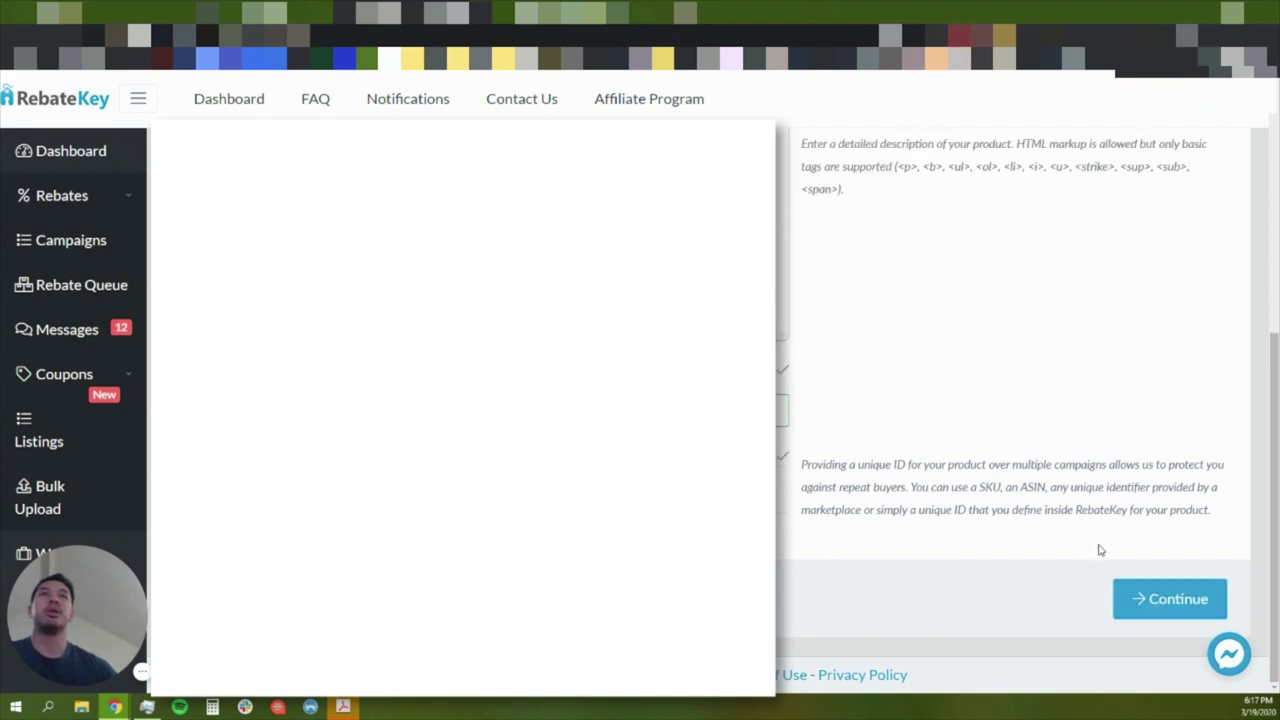
{"action": "left_click", "coordinate": [1189, 589]}
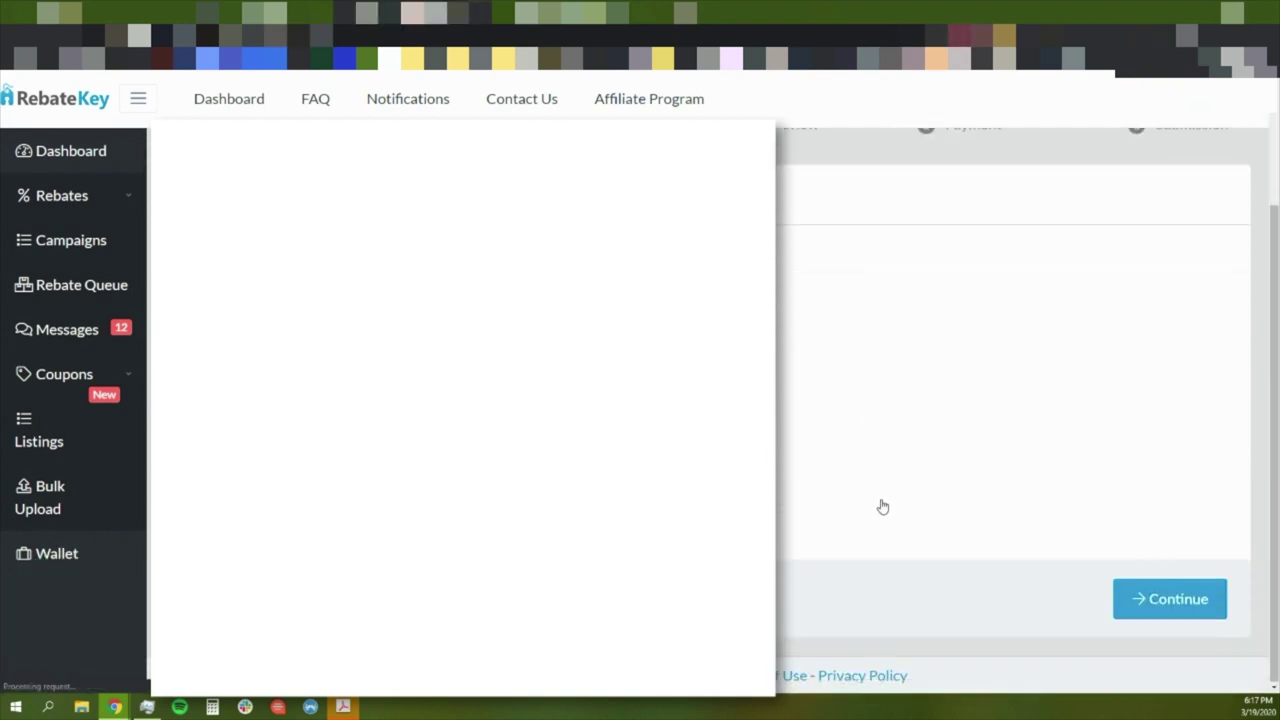
{"action": "left_click", "coordinate": [1162, 606]}
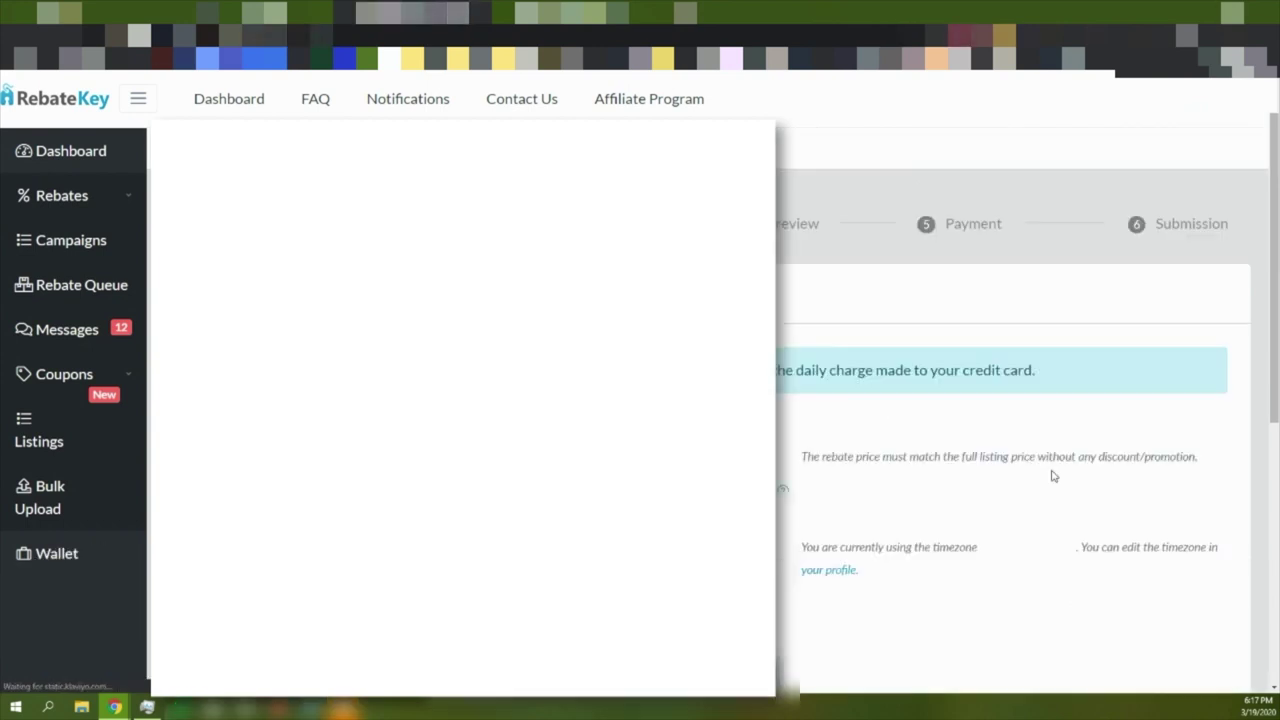
Set the campaign's daily rebates to 1, turn off unlimited rebates and select the total rebates value
{"action": "scroll", "coordinate": [1133, 522], "scroll_direction": "down", "scroll_amount": 2}
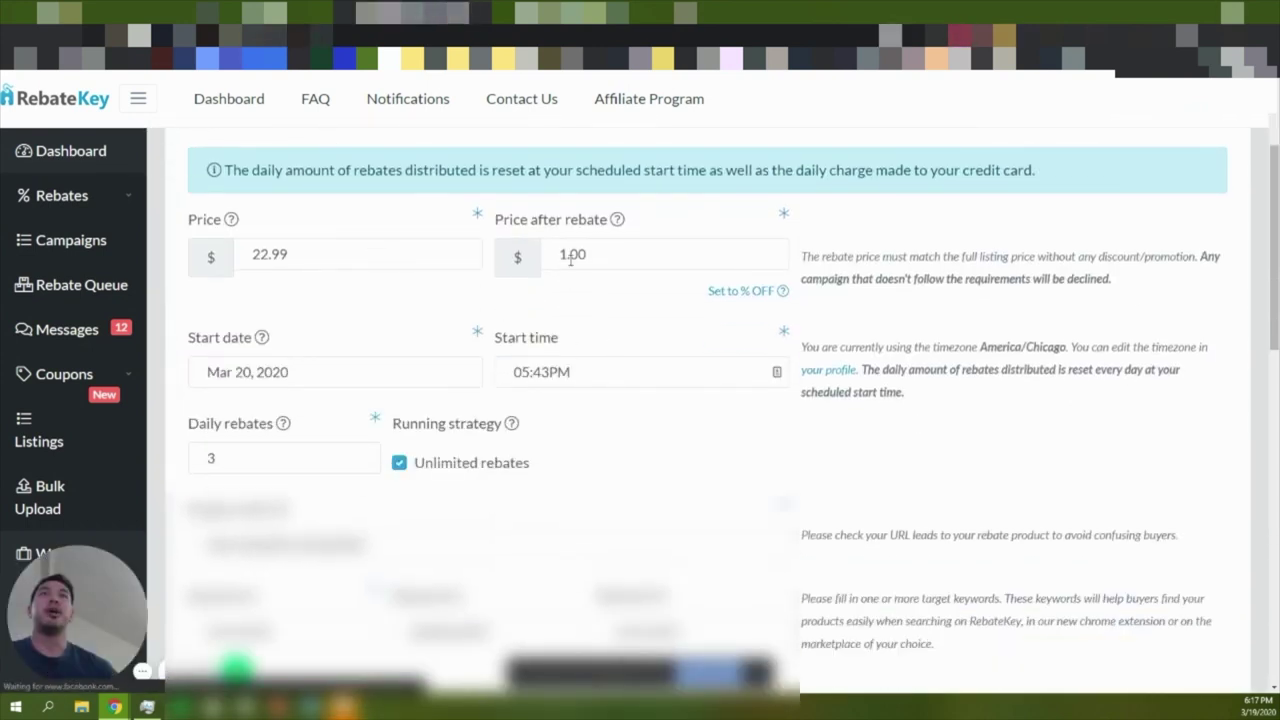
{"action": "double_click", "coordinate": [212, 458]}
{"action": "type", "text": "1"}
{"action": "left_click", "coordinate": [400, 463]}
{"action": "left_click", "coordinate": [528, 380]}
{"action": "left_click", "coordinate": [389, 371]}
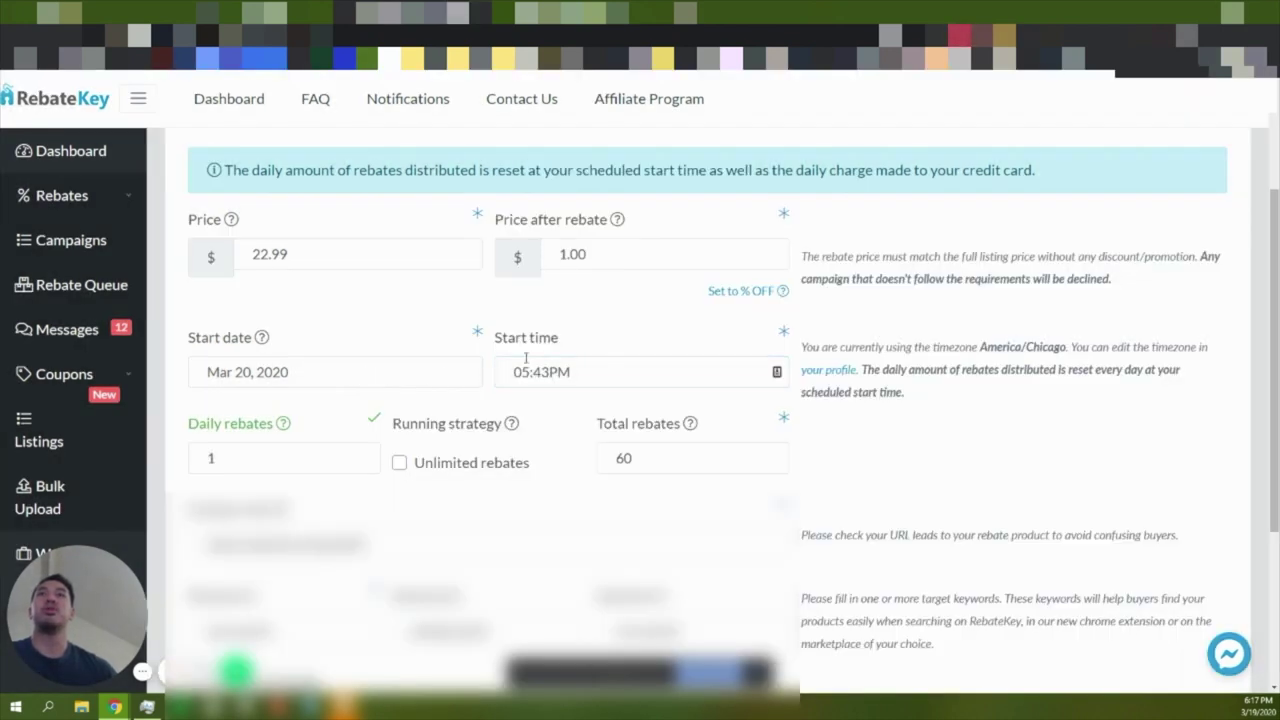
{"action": "double_click", "coordinate": [628, 457]}
Go through the remaining campaign settings and the preview to reach the payment stage
{"action": "key", "text": "alt+Tab"}
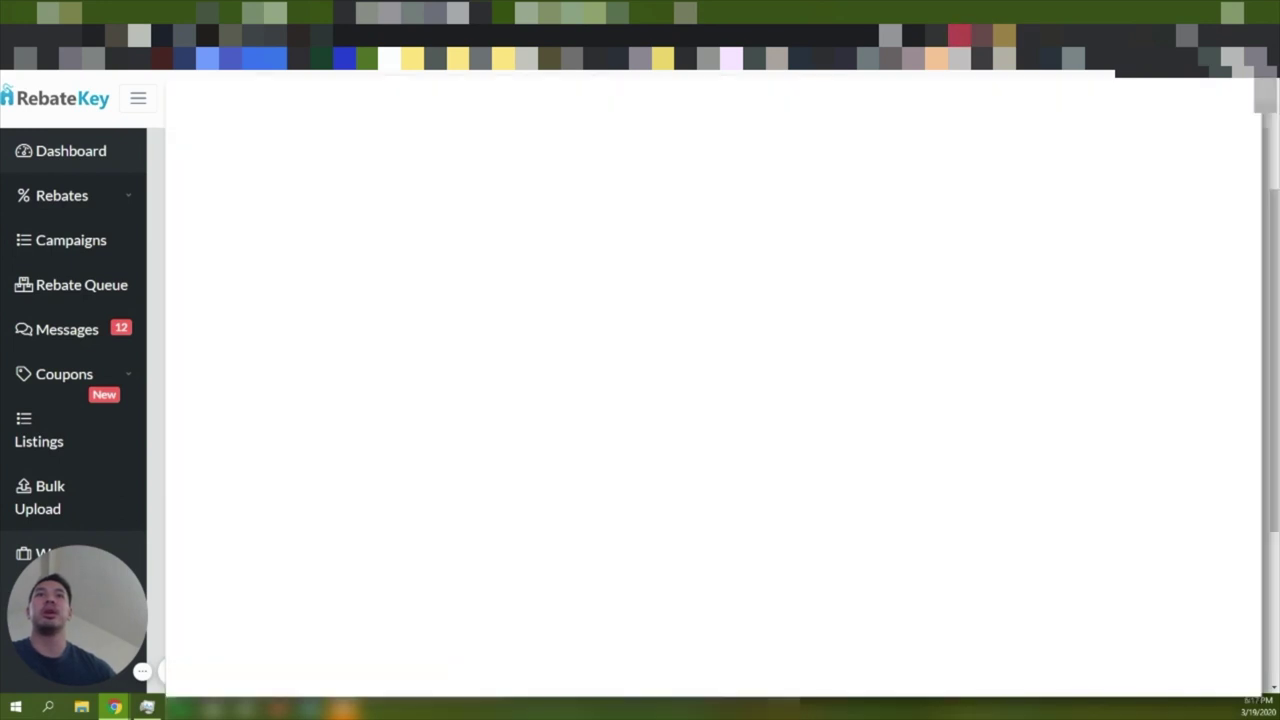
{"action": "scroll", "coordinate": [713, 386], "scroll_direction": "down", "scroll_amount": 2}
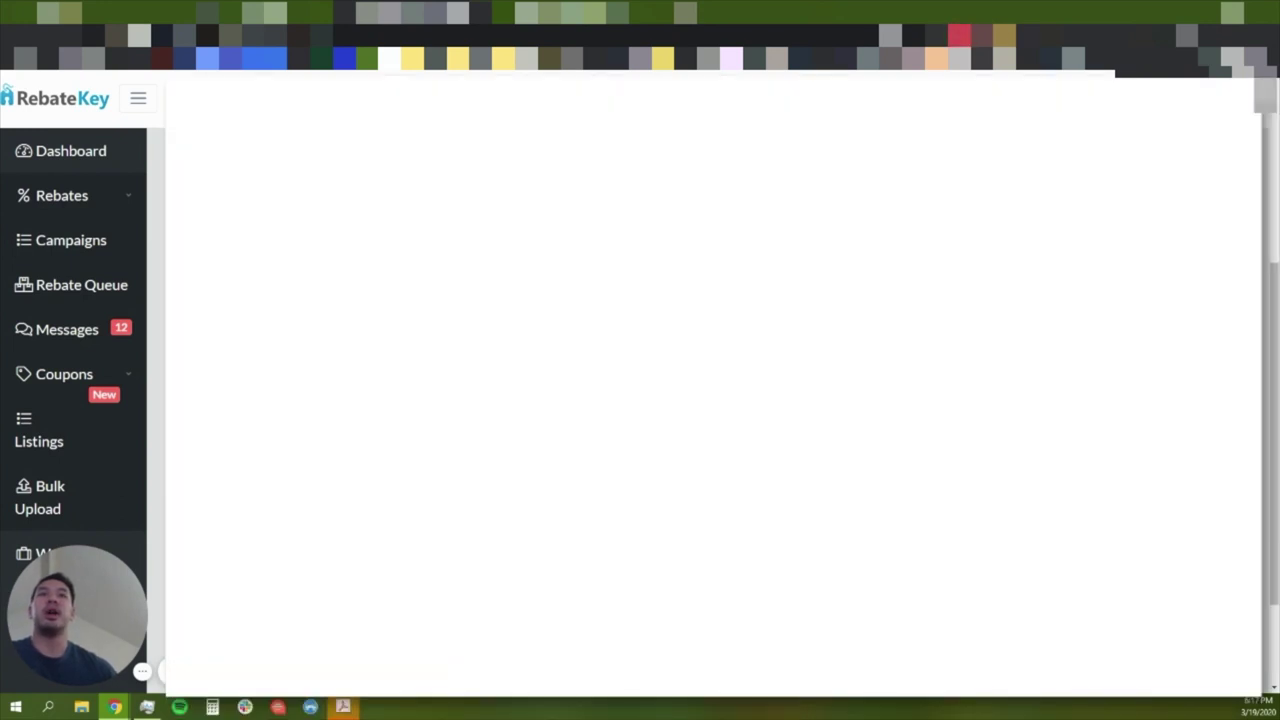
{"action": "scroll", "coordinate": [700, 400], "scroll_direction": "down", "scroll_amount": 5}
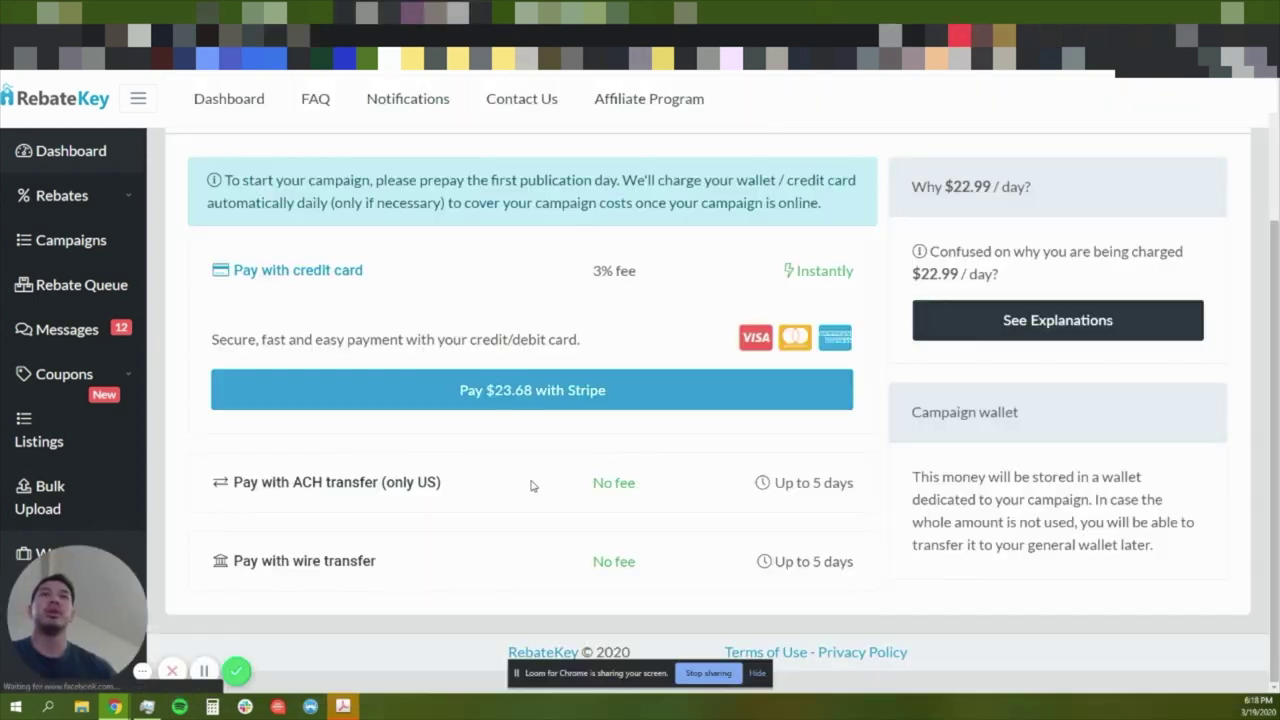
Pay for one day of the campaign, $22.99, with an ACH transfer
{"action": "left_click", "coordinate": [368, 505]}
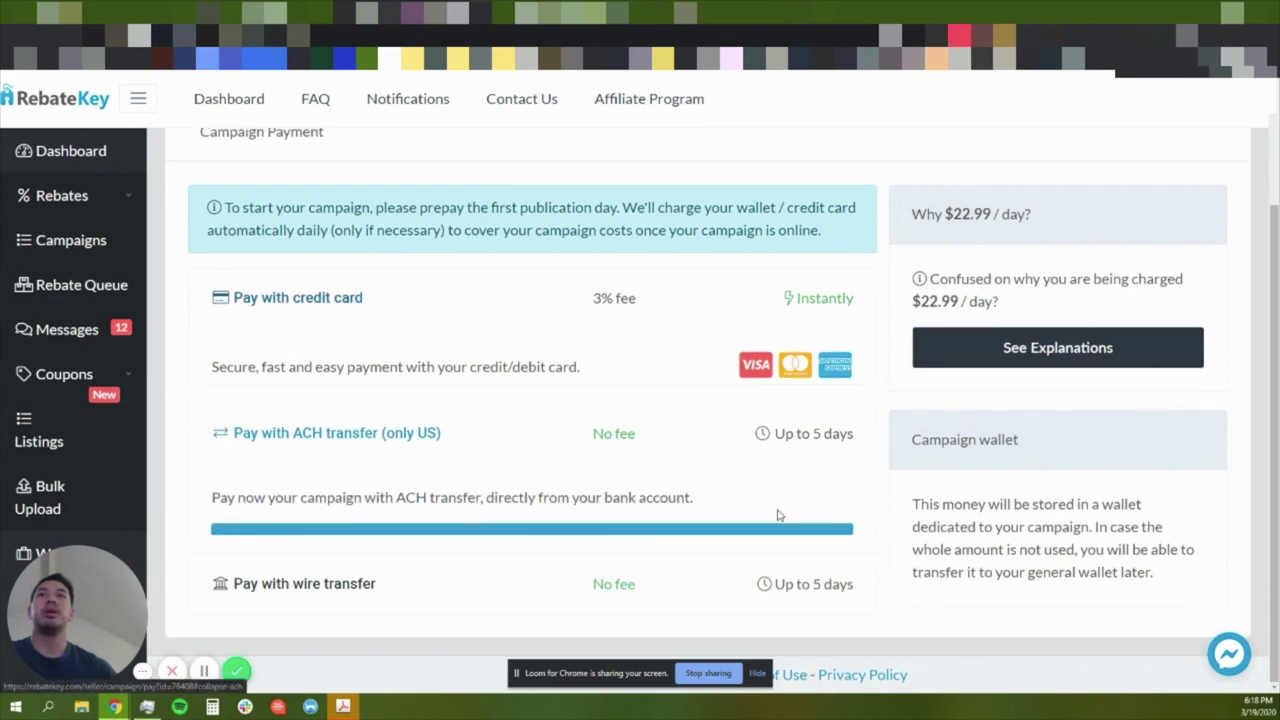
{"action": "left_click", "coordinate": [678, 499]}
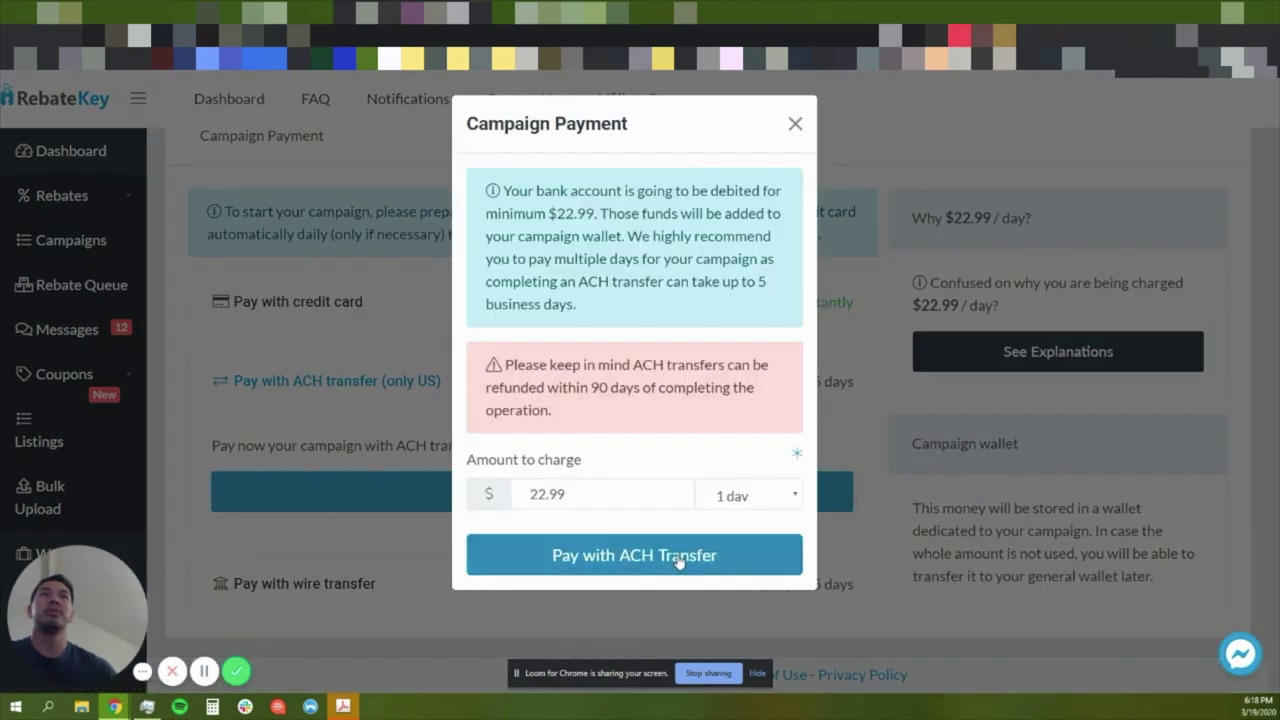
{"action": "left_click", "coordinate": [700, 555]}
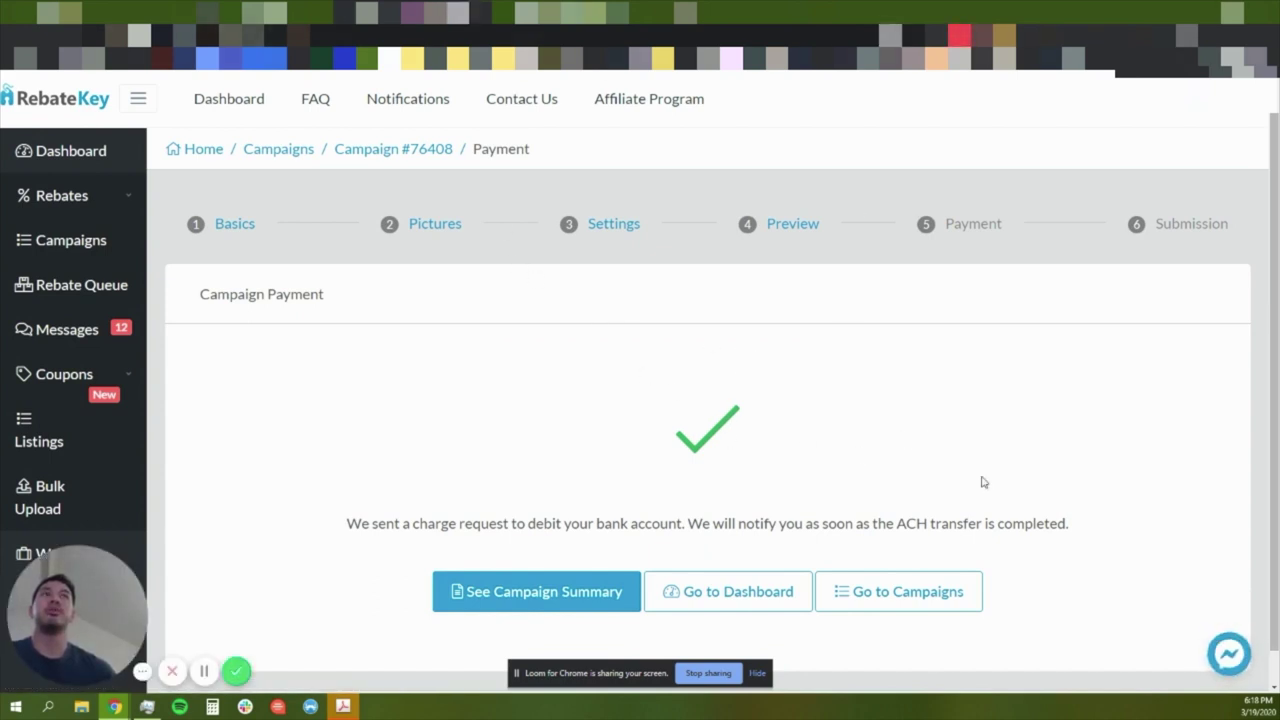
{"action": "scroll", "coordinate": [1057, 571], "scroll_direction": "down", "scroll_amount": 1}
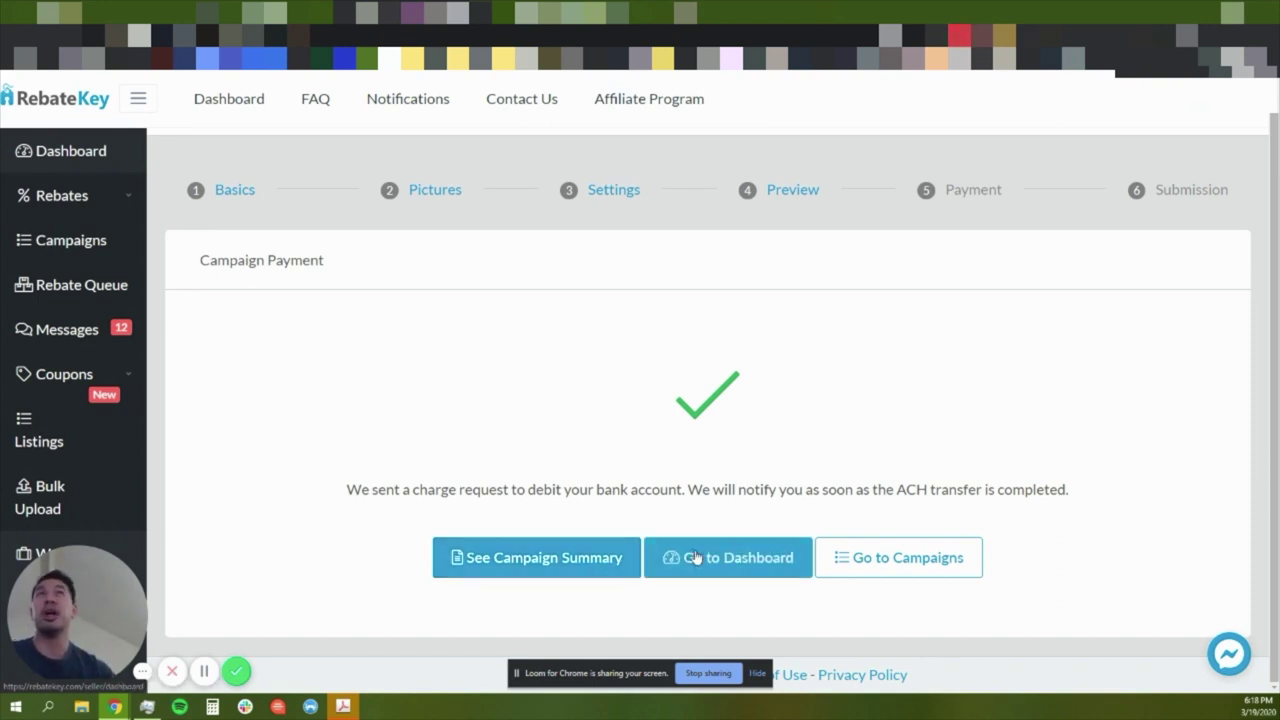
{"action": "left_click_drag", "start_coordinate": [906, 487], "coordinate": [1074, 491]}
{"action": "left_click", "coordinate": [909, 480]}
{"action": "left_click_drag", "start_coordinate": [892, 490], "coordinate": [1040, 506]}
{"action": "left_click", "coordinate": [1040, 506]}
Switch to the keyword research table, examine the ninth keyword's search volume and CPR 8-Day Giveaways, and return to RebateKey
{"action": "left_click", "coordinate": [690, 12]}
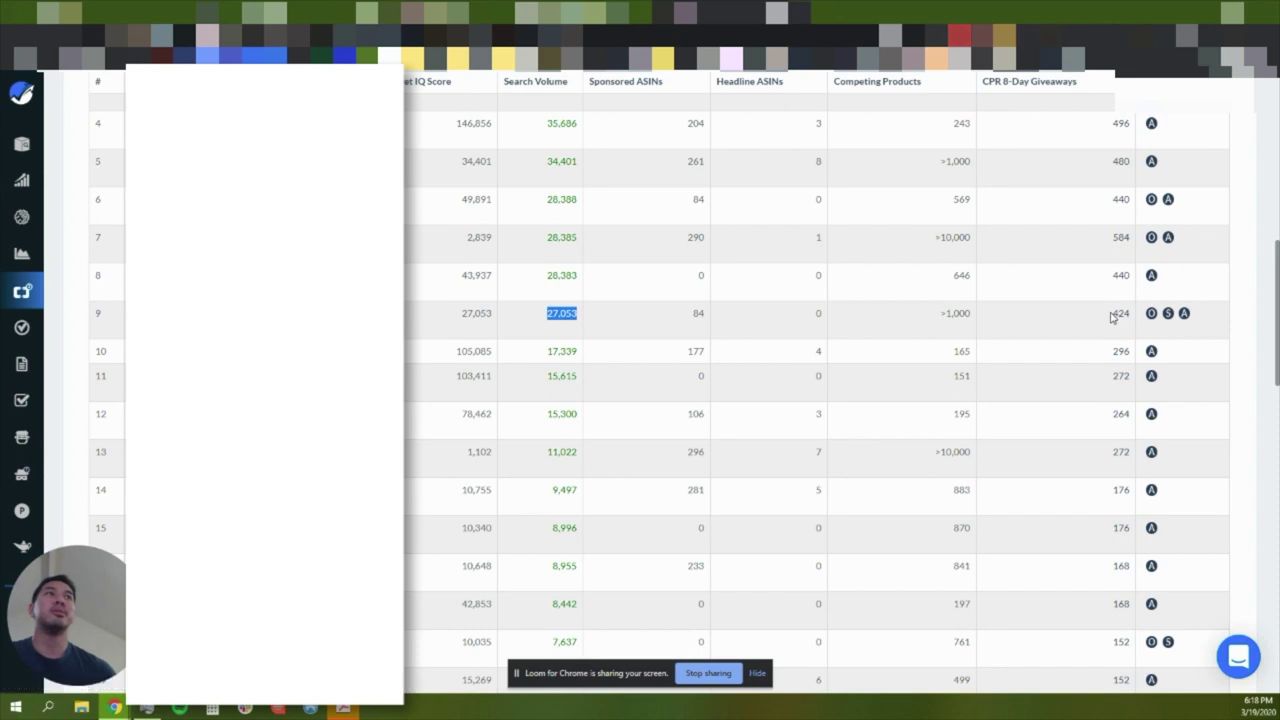
{"action": "left_click_drag", "start_coordinate": [1112, 317], "coordinate": [1133, 318]}
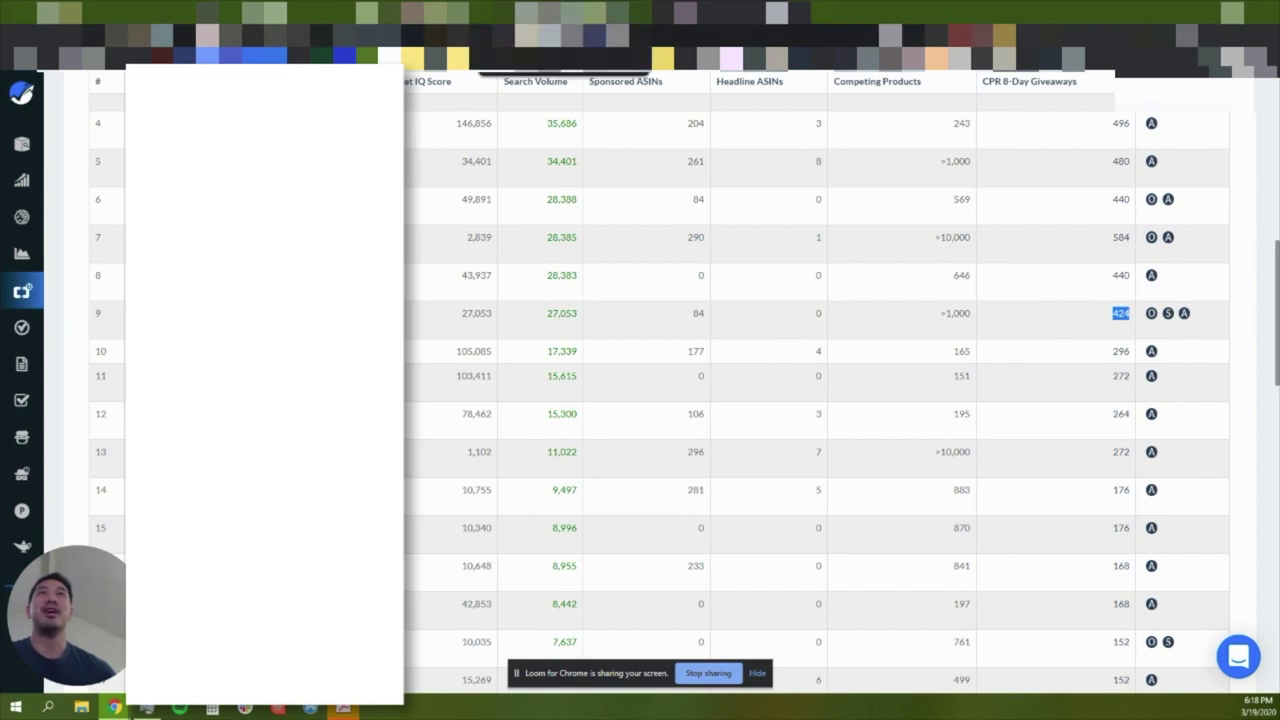
{"action": "left_click", "coordinate": [551, 12]}
{"action": "left_click", "coordinate": [435, 12]}
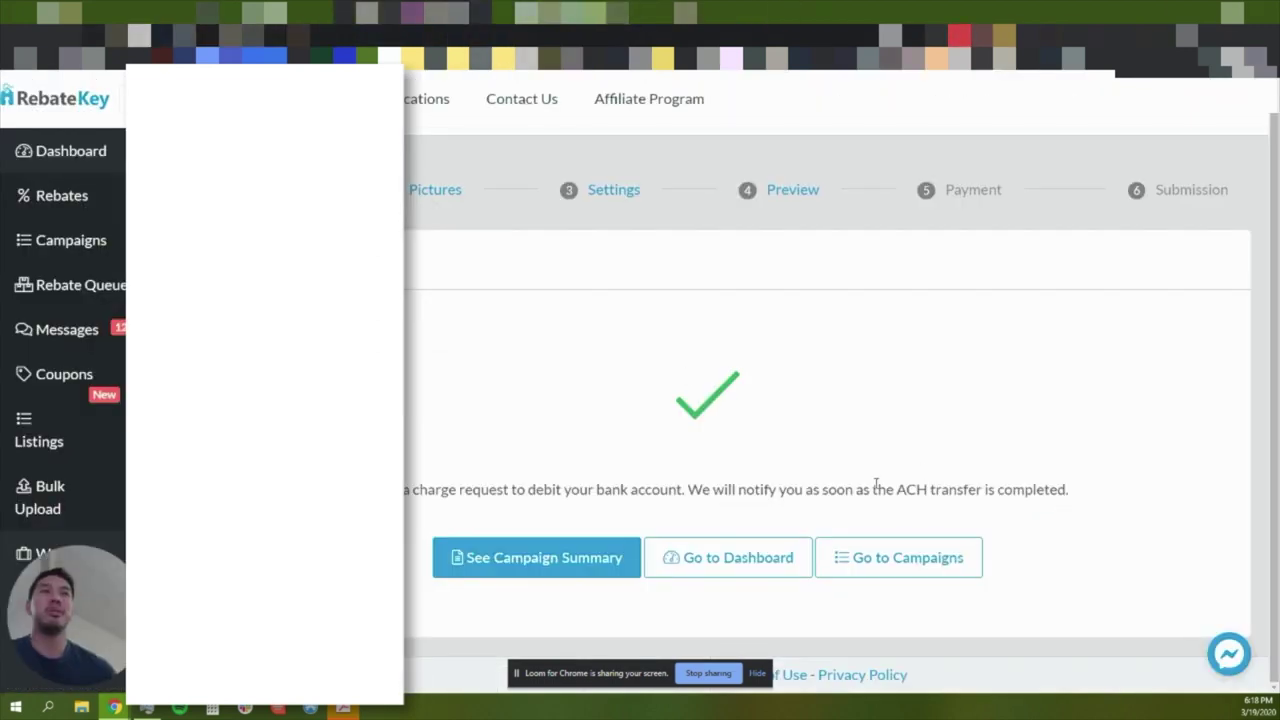